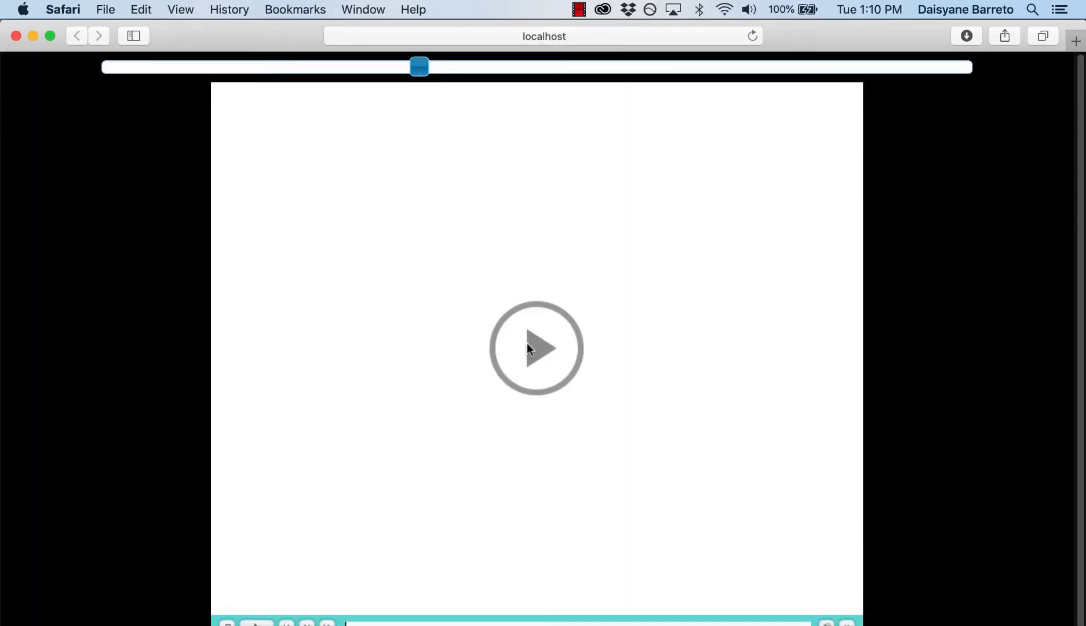
Step through the project preview in the browser and close the preview window.
{"action": "left_click", "coordinate": [527, 343]}
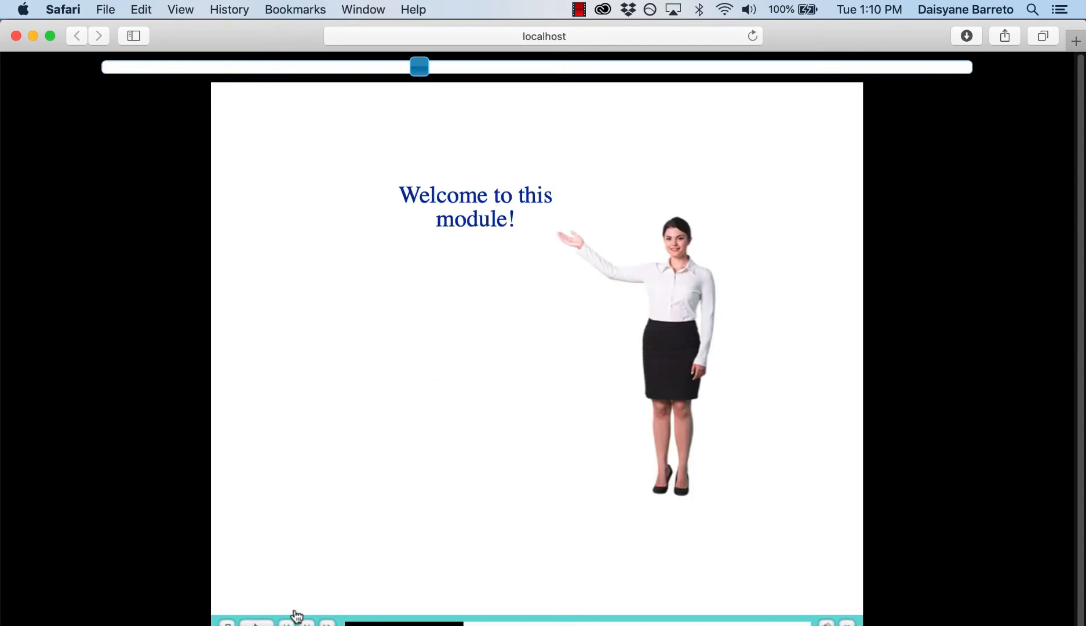
{"action": "left_click", "coordinate": [307, 622]}
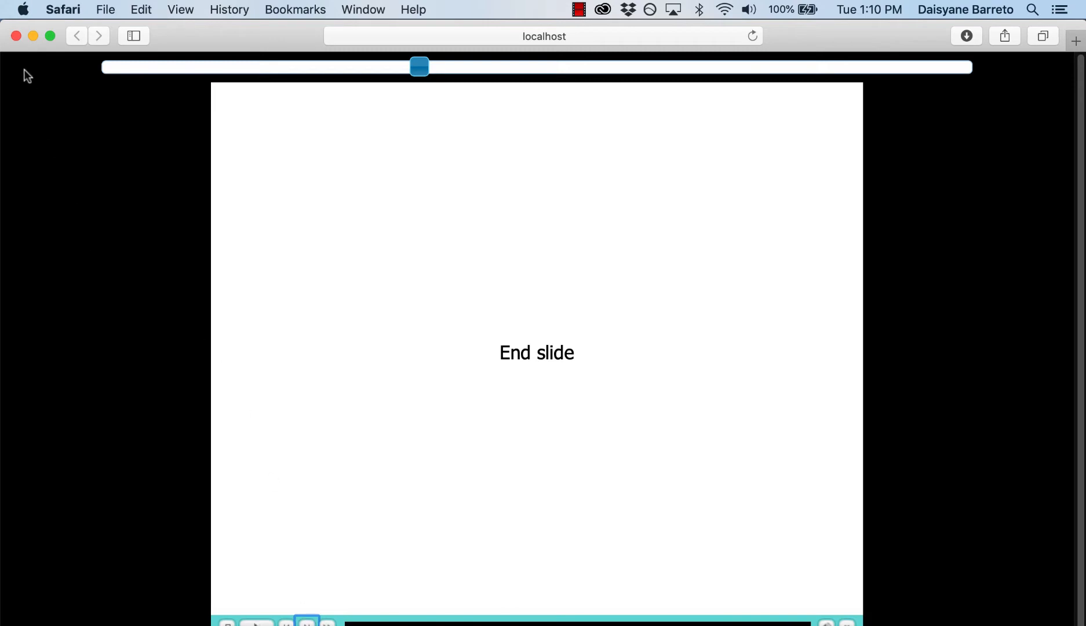
{"action": "left_click", "coordinate": [15, 36]}
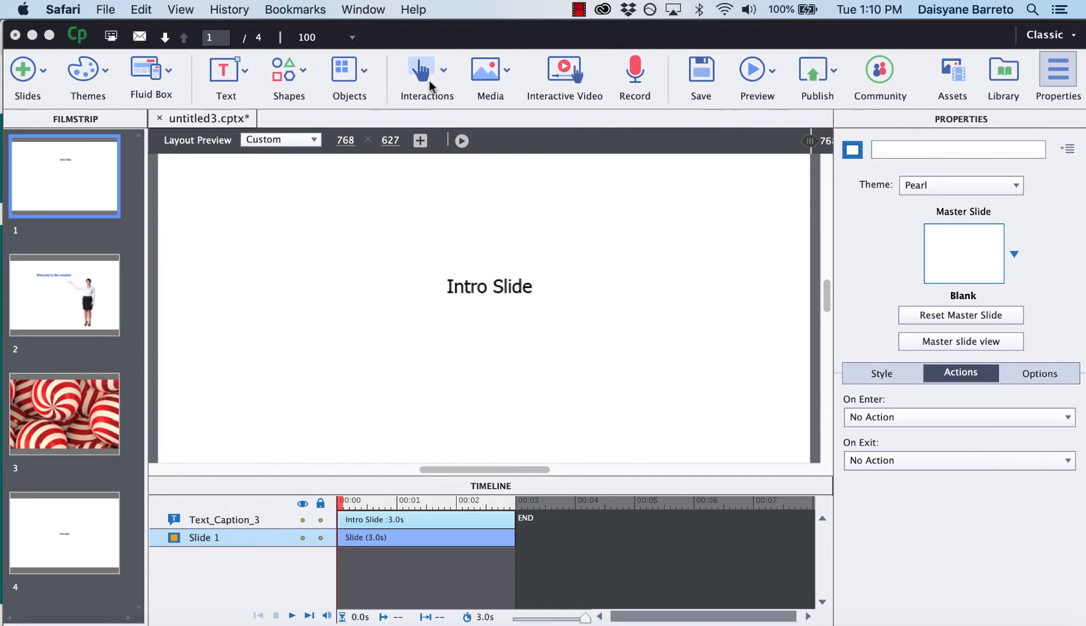
Insert a button onto the Intro Slide.
{"action": "left_click", "coordinate": [441, 72]}
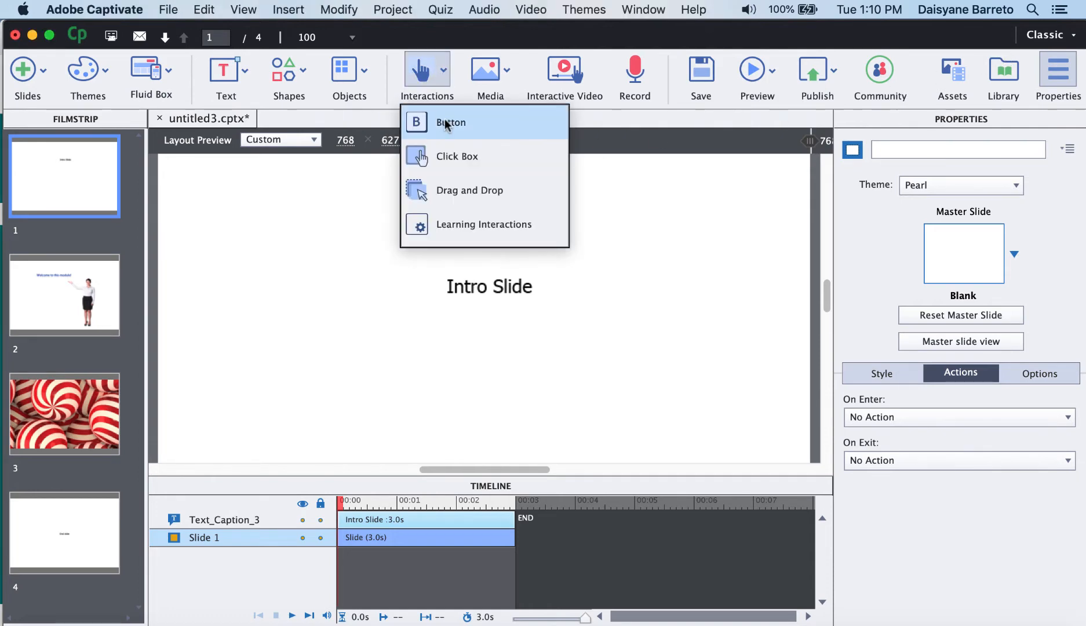
{"action": "left_click", "coordinate": [445, 120]}
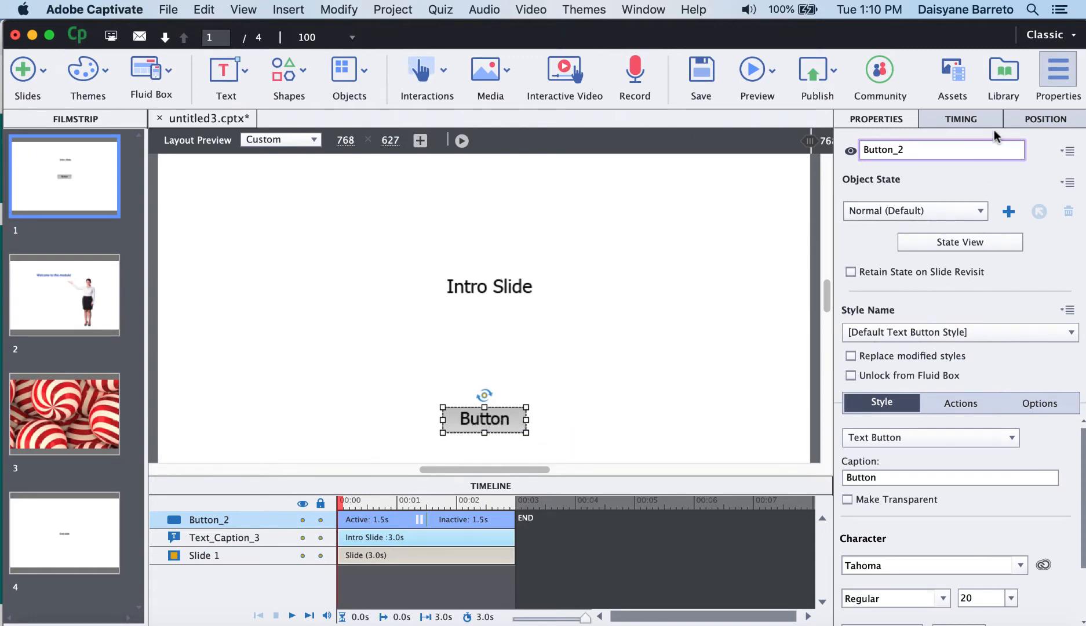
{"action": "left_click", "coordinate": [1057, 76]}
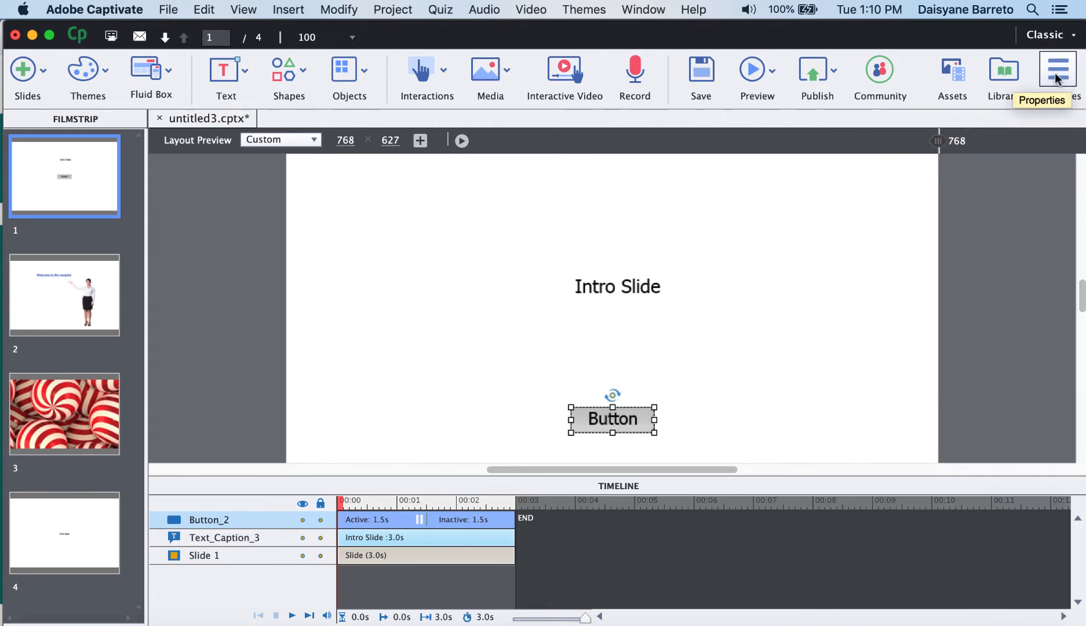
{"action": "left_click", "coordinate": [1058, 76]}
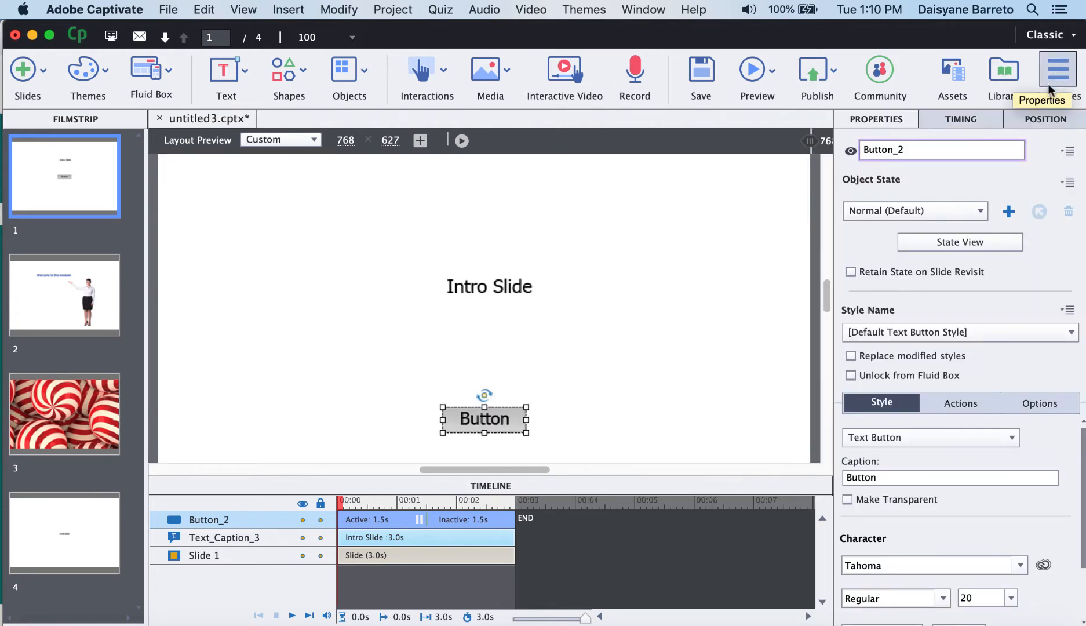
Set the button's caption to Start.
{"action": "left_click", "coordinate": [879, 476]}
{"action": "left_click_drag", "start_coordinate": [880, 477], "coordinate": [836, 475]}
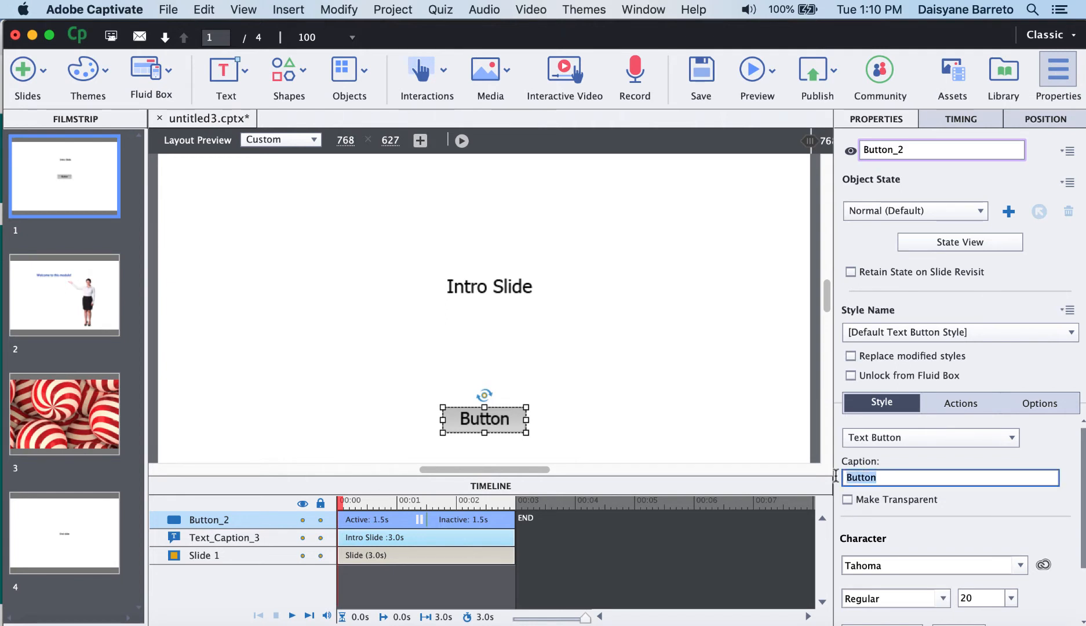
{"action": "type", "text": "Start"}
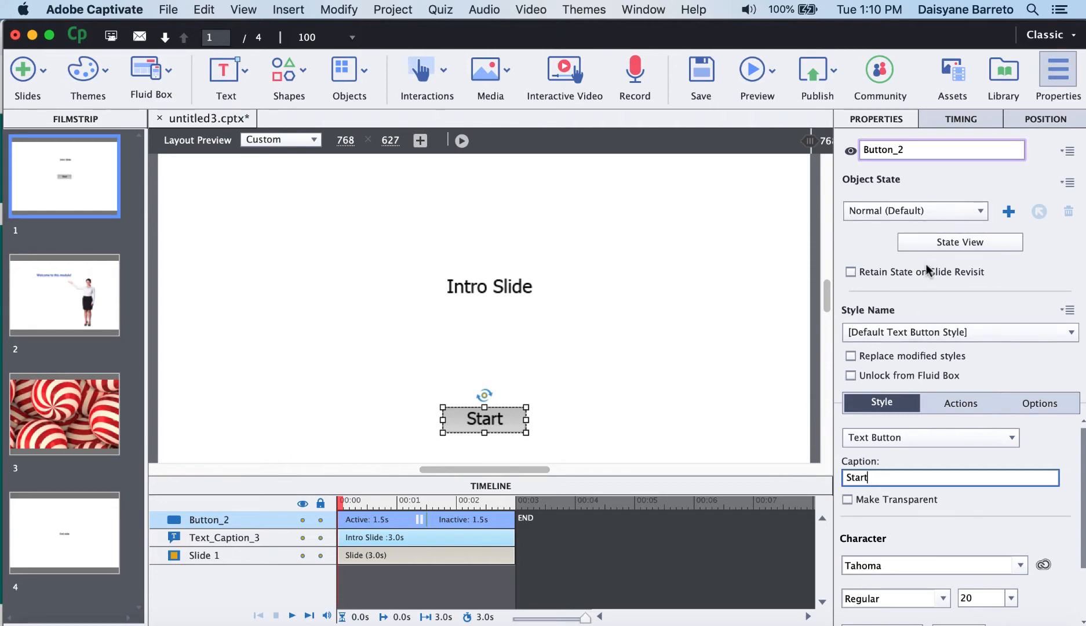
Examine the Start button's character properties and its object states, then leave the state view.
{"action": "scroll", "coordinate": [948, 489], "scroll_direction": "down", "scroll_amount": 3}
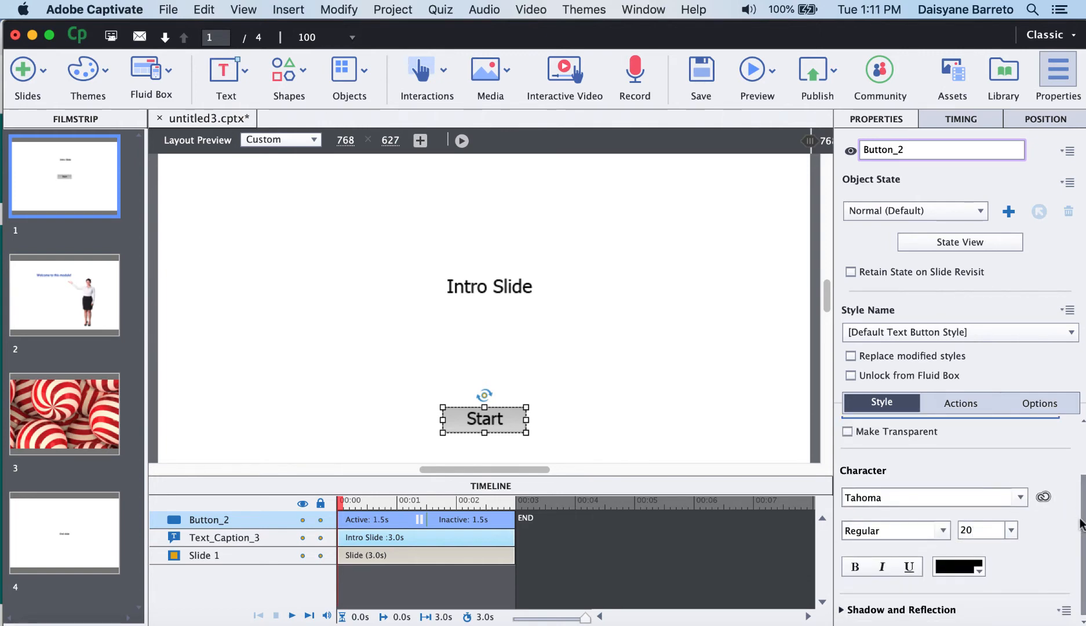
{"action": "left_click_drag", "start_coordinate": [1081, 518], "coordinate": [1079, 458]}
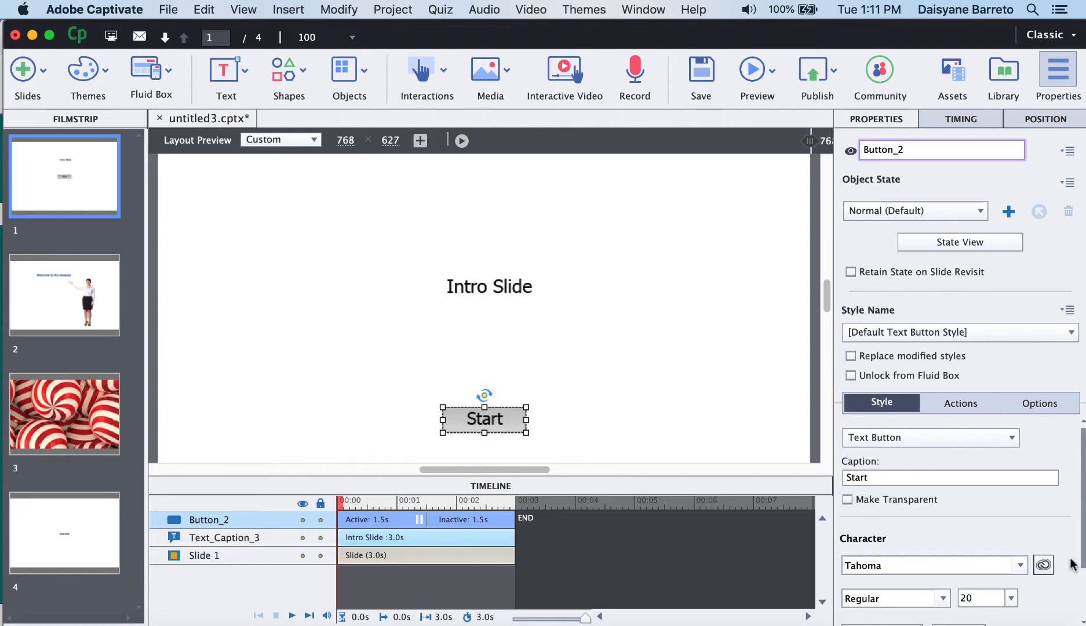
{"action": "scroll", "coordinate": [1071, 565], "scroll_direction": "down", "scroll_amount": 3}
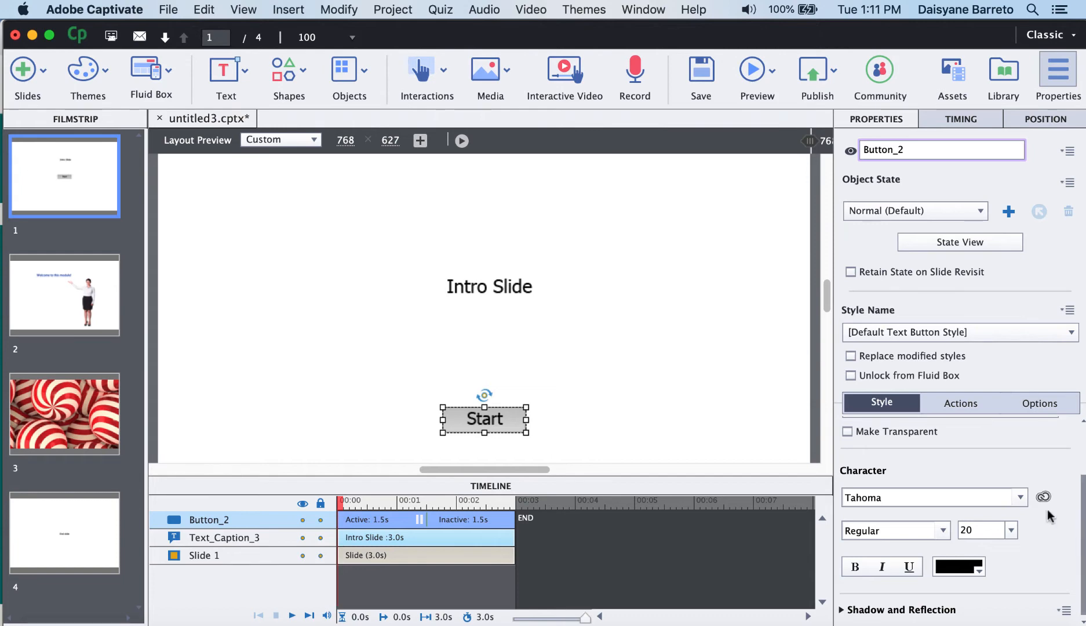
{"action": "left_click_drag", "start_coordinate": [1084, 507], "coordinate": [1082, 426]}
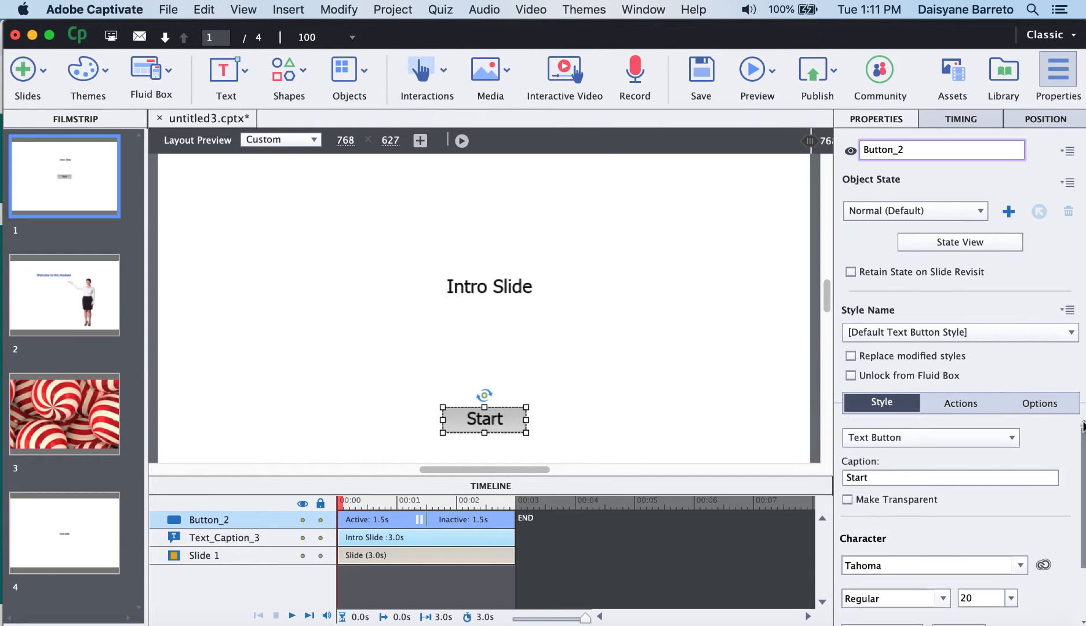
{"action": "left_click", "coordinate": [951, 242]}
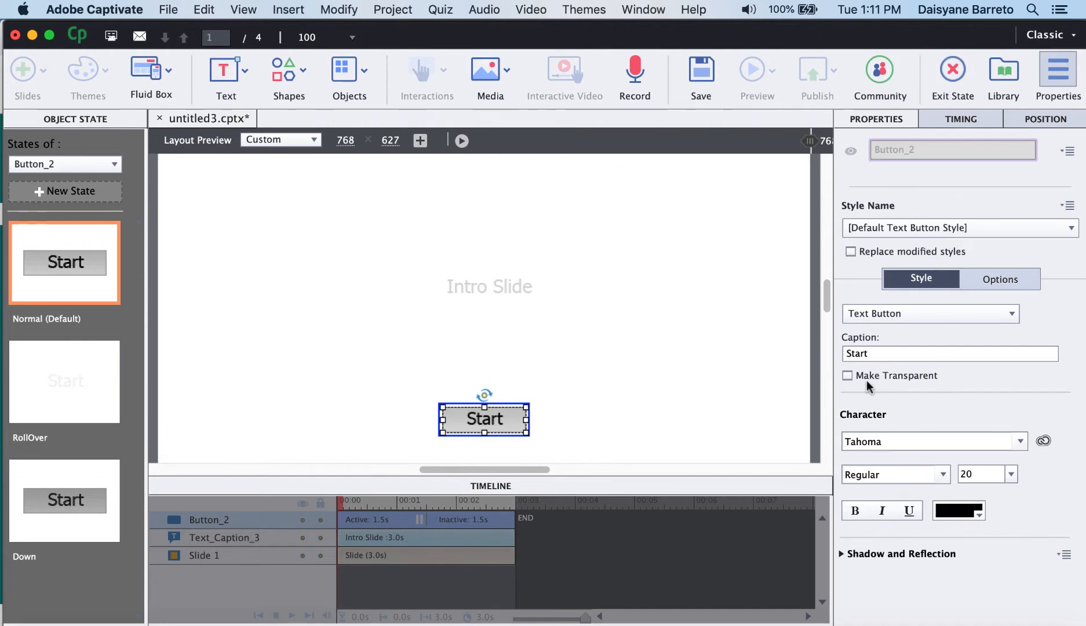
{"action": "left_click", "coordinate": [953, 70]}
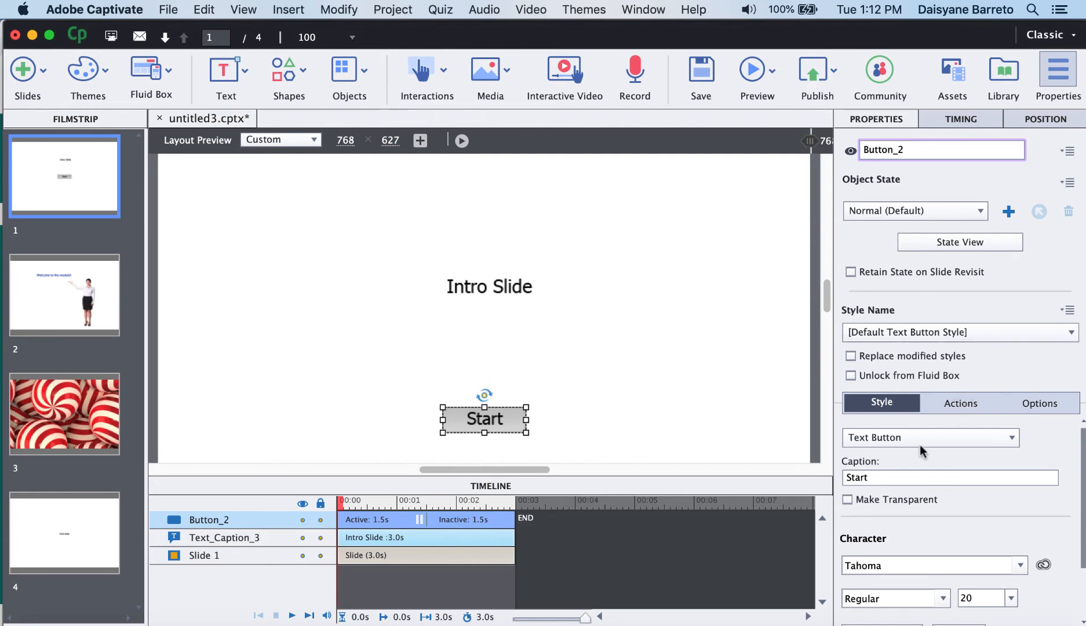
Set the Start button's On Success action to Go to the next slide.
{"action": "left_click", "coordinate": [966, 405]}
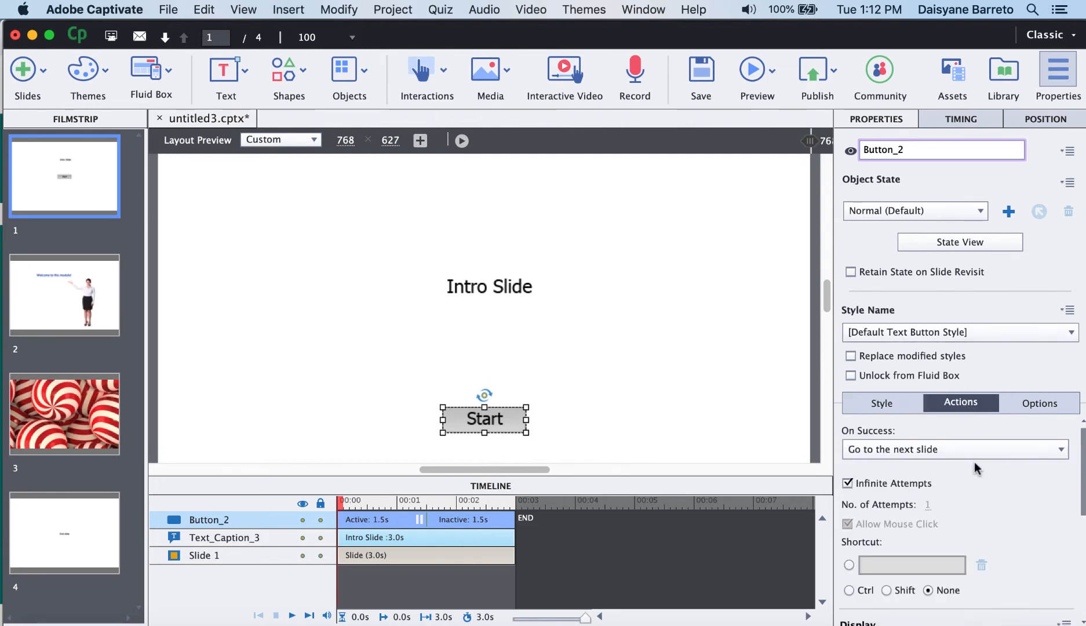
{"action": "left_click", "coordinate": [1061, 450]}
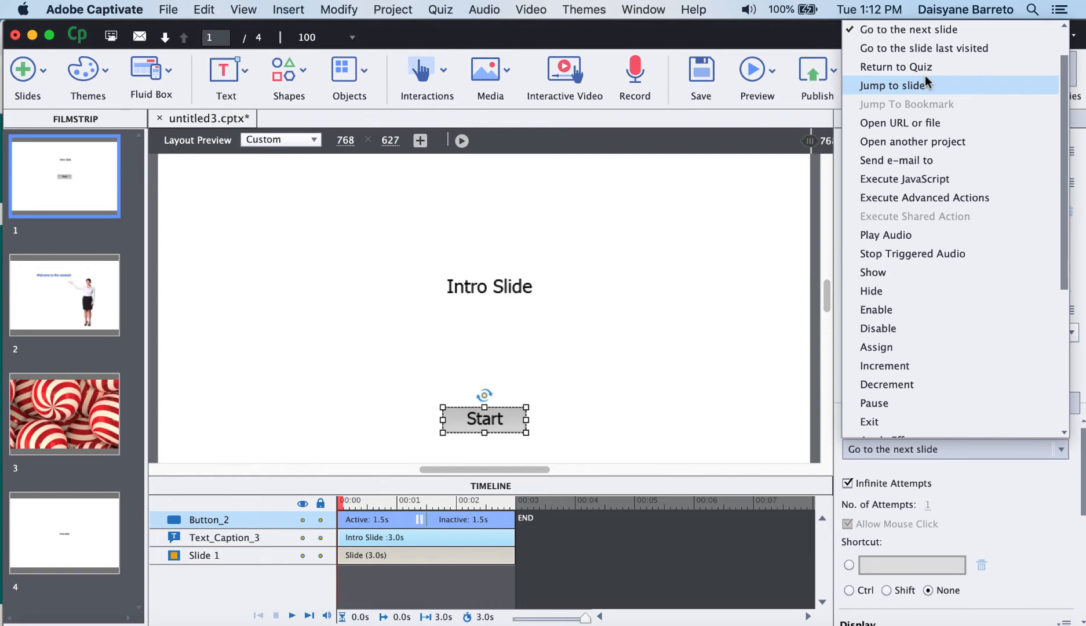
{"action": "left_click", "coordinate": [919, 31]}
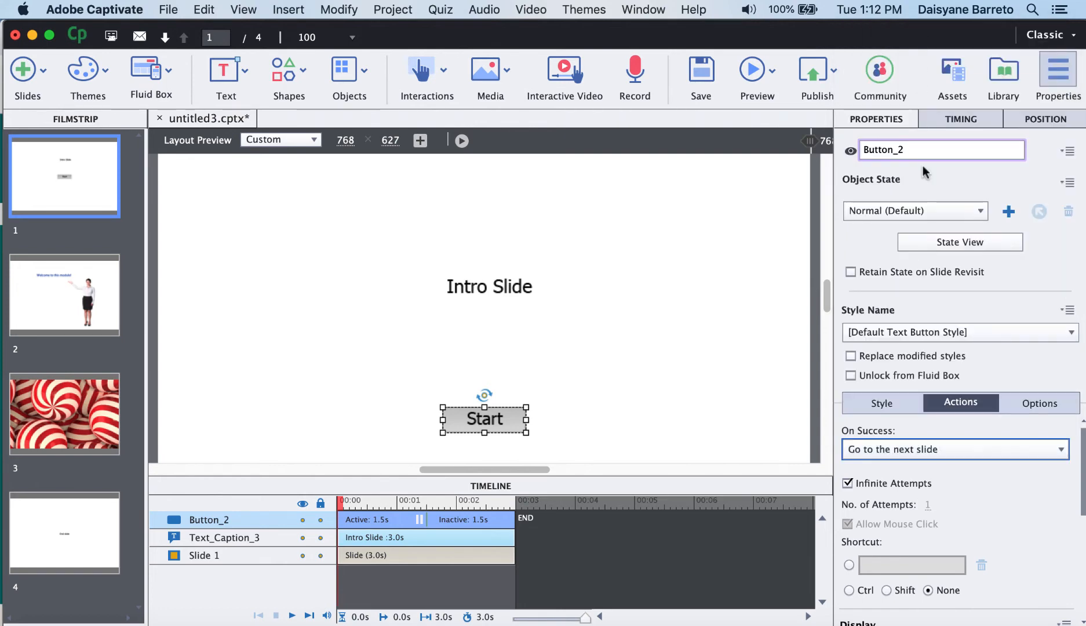
On slide 2, insert a button and move it to the slide's lower-left corner.
{"action": "left_click", "coordinate": [72, 311]}
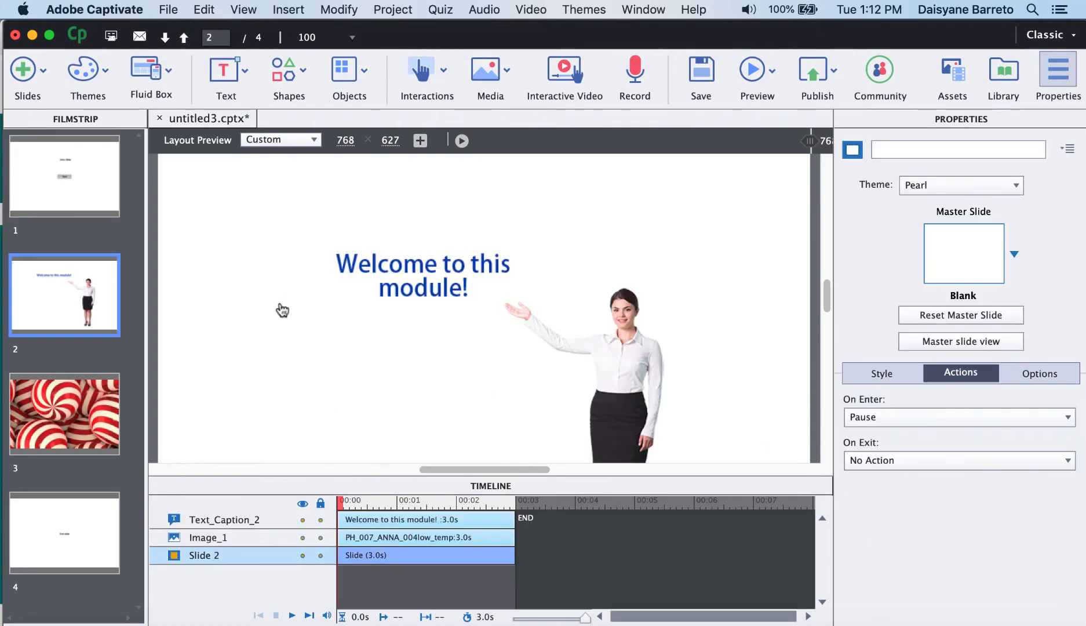
{"action": "mouse_move", "coordinate": [830, 291]}
{"action": "left_mouse_down"}
{"action": "mouse_move", "coordinate": [829, 306]}
{"action": "mouse_move", "coordinate": [828, 294]}
{"action": "left_mouse_up"}
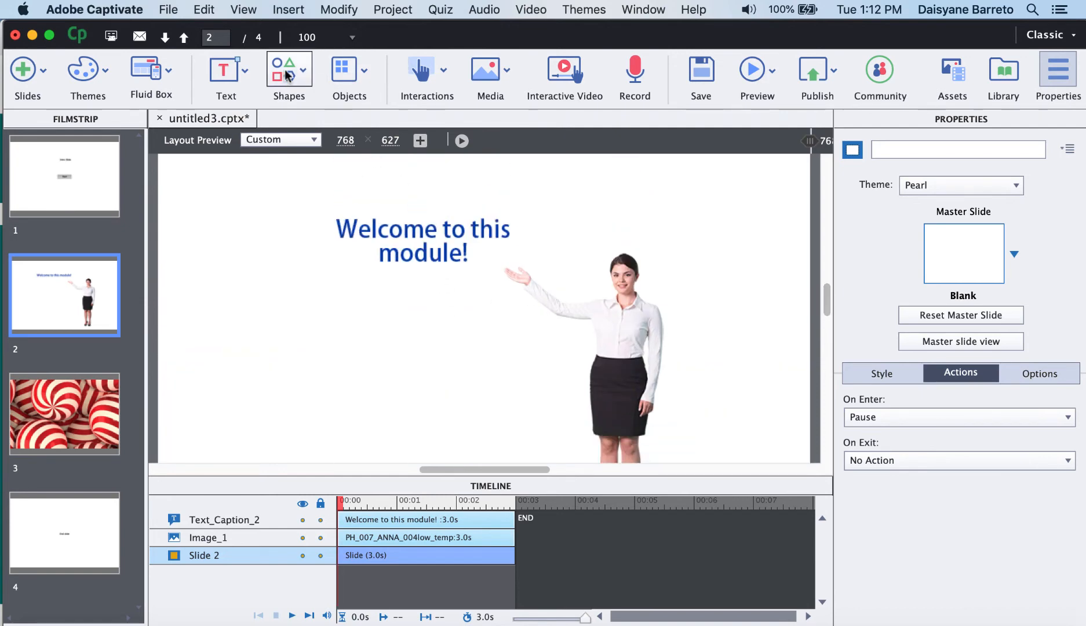
{"action": "left_click", "coordinate": [363, 70]}
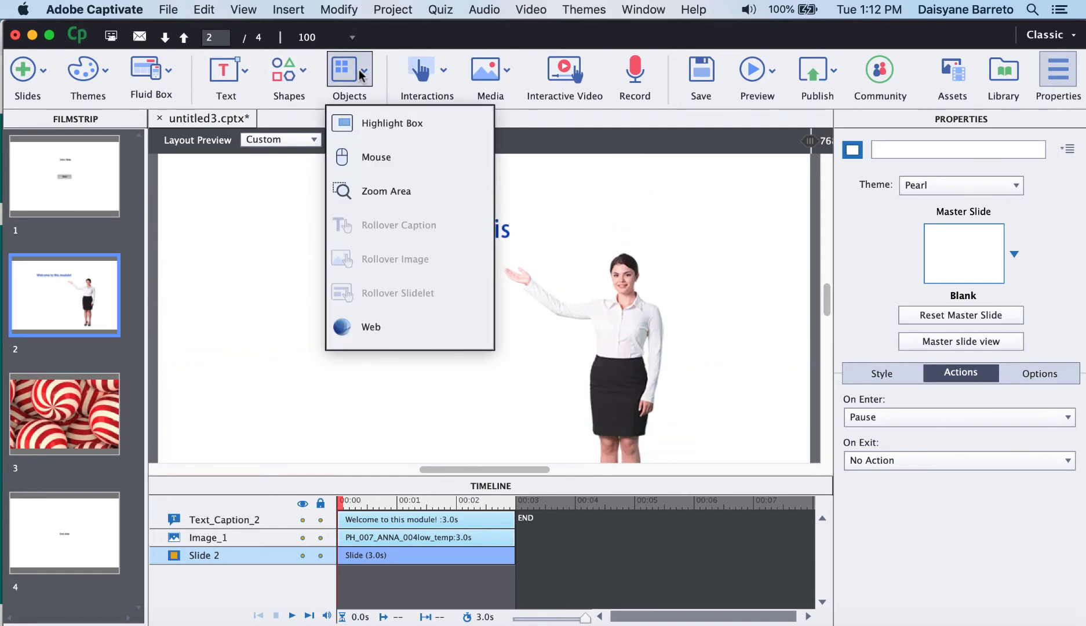
{"action": "left_click", "coordinate": [441, 81]}
{"action": "left_click", "coordinate": [438, 117]}
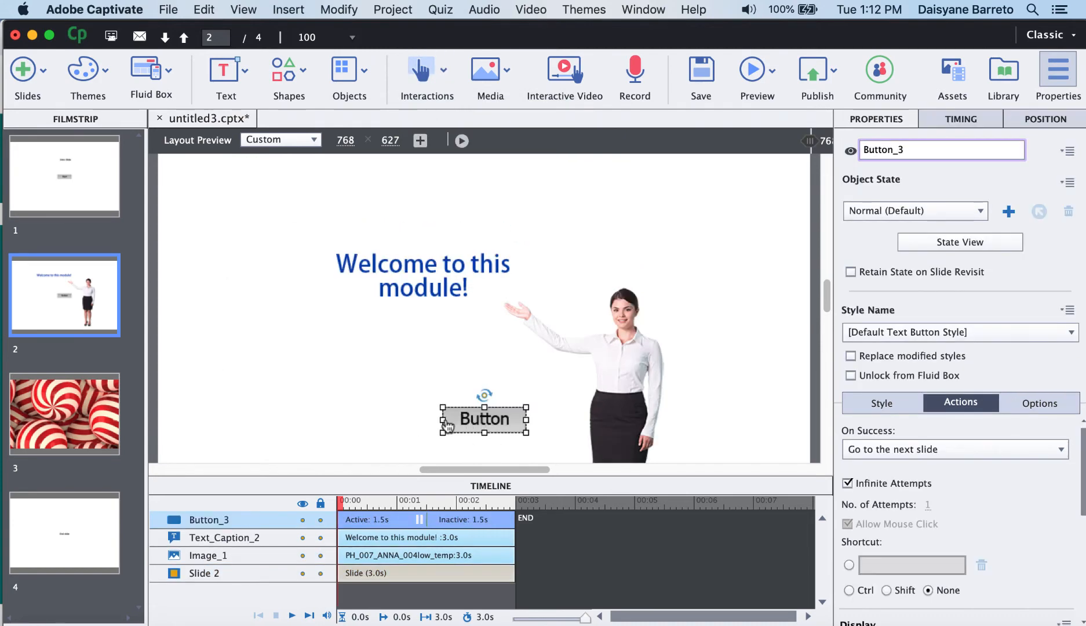
{"action": "left_click_drag", "start_coordinate": [467, 426], "coordinate": [232, 440]}
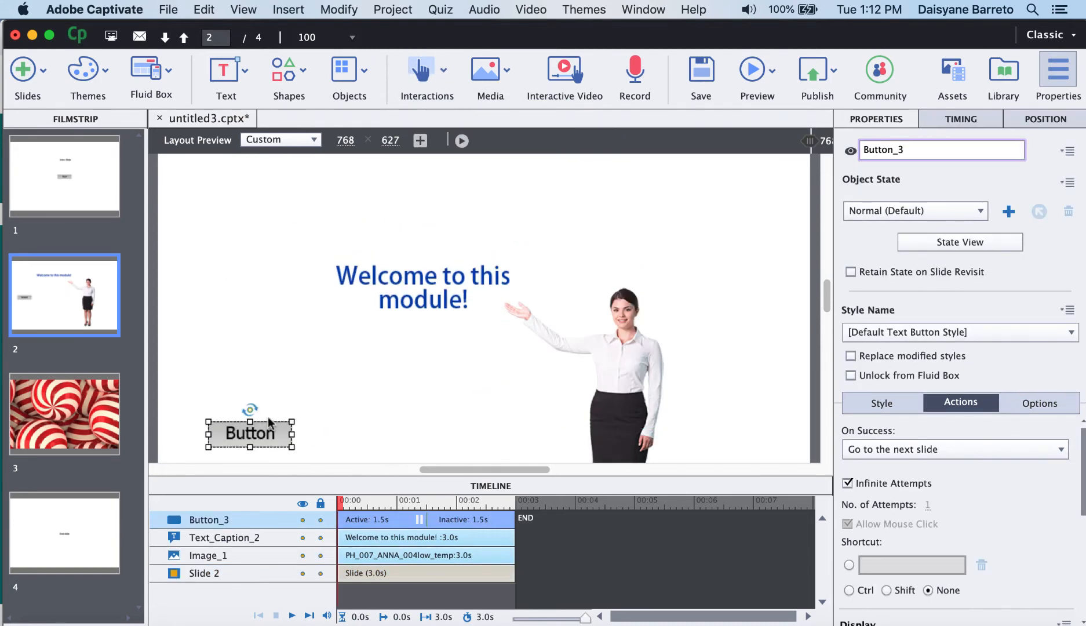
Insert a second button on slide 2 and move it to the lower-right corner.
{"action": "left_click", "coordinate": [444, 81]}
{"action": "left_click", "coordinate": [437, 123]}
{"action": "left_click_drag", "start_coordinate": [470, 423], "coordinate": [740, 437]}
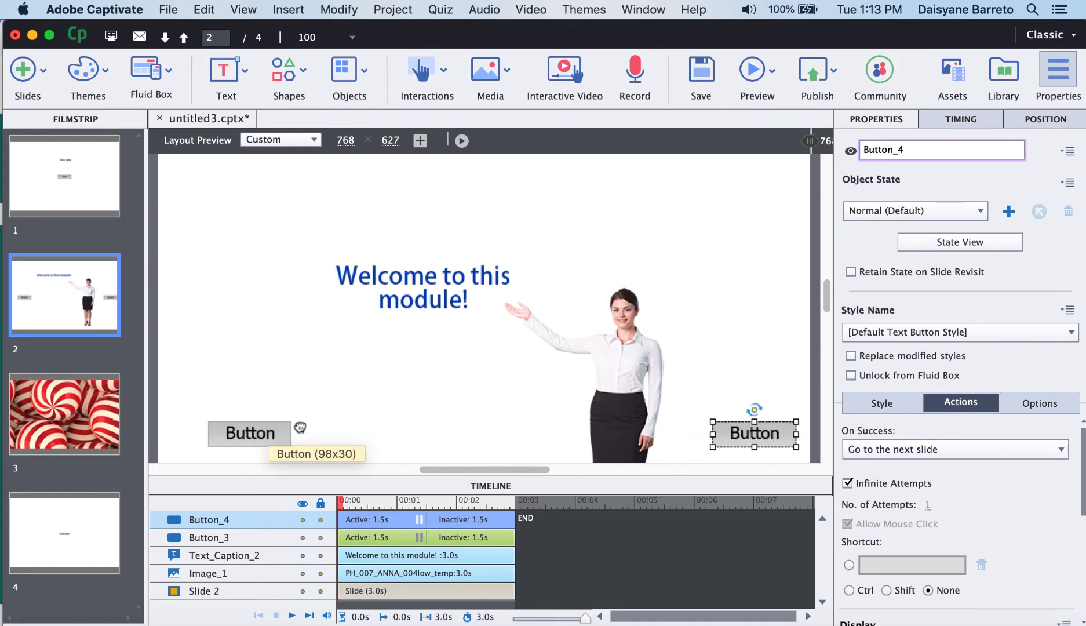
Set the lower-left button's caption to Back.
{"action": "left_click", "coordinate": [258, 433]}
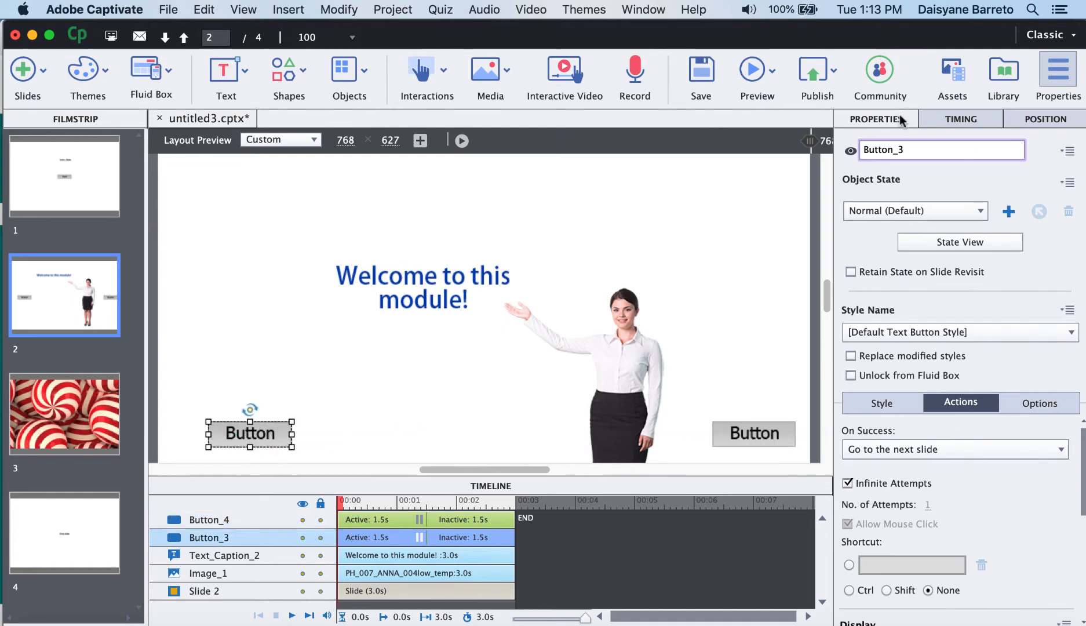
{"action": "left_click", "coordinate": [874, 403]}
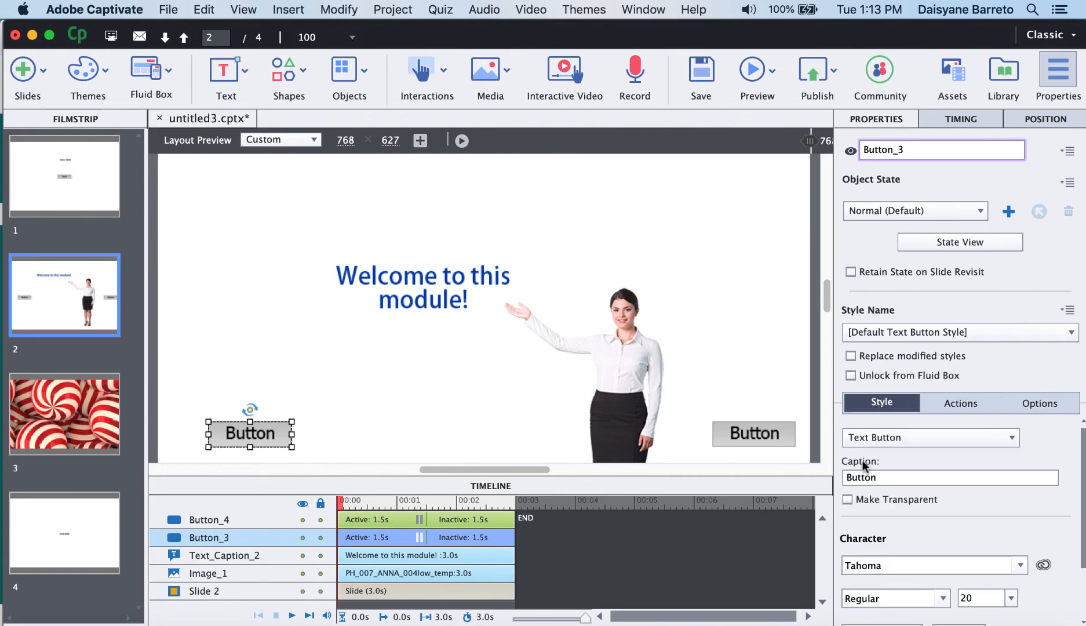
{"action": "left_click", "coordinate": [874, 477]}
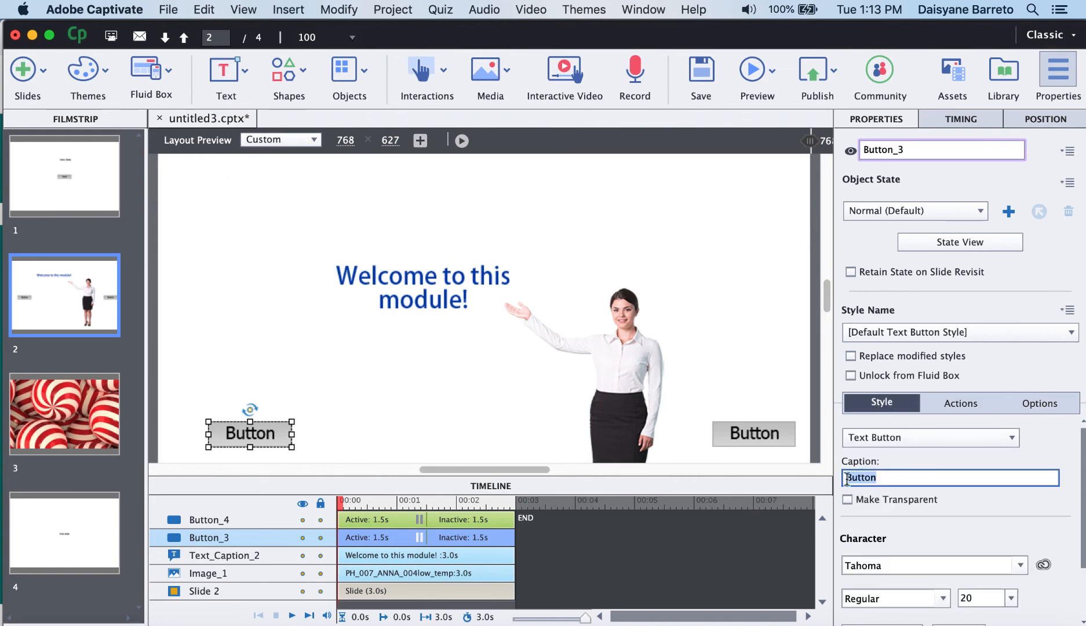
{"action": "type", "text": "Back"}
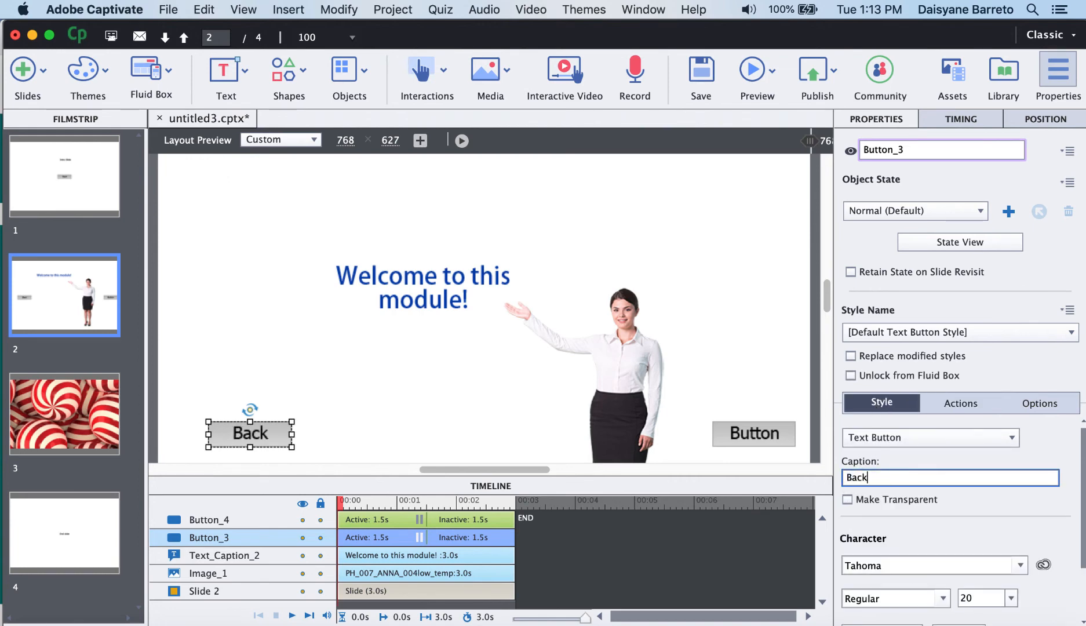
Set the lower-right button's caption to Forward.
{"action": "left_click", "coordinate": [771, 439]}
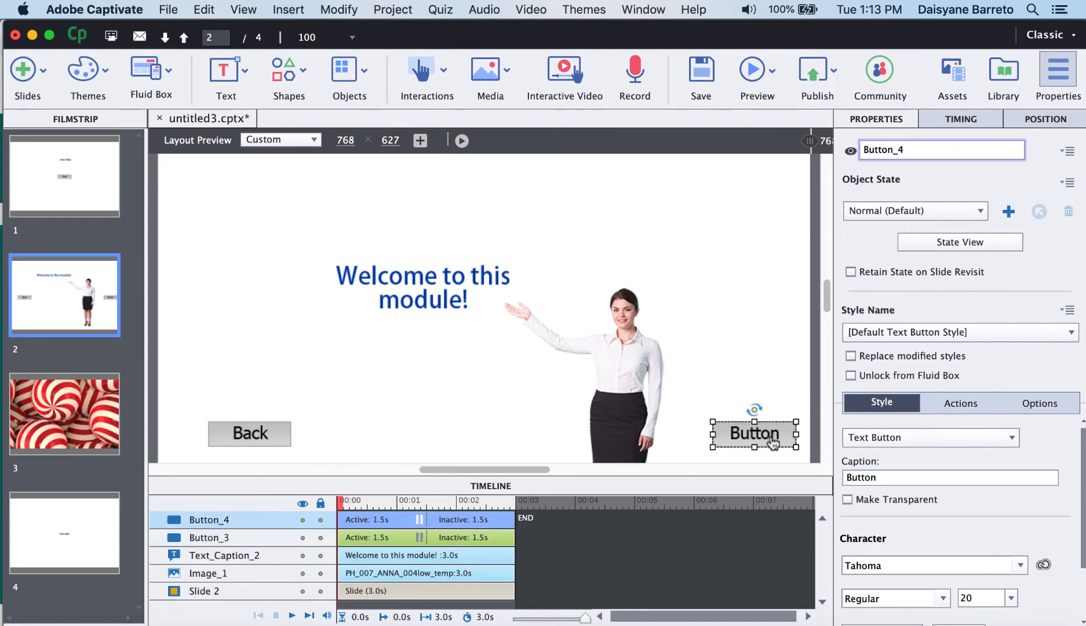
{"action": "left_click", "coordinate": [879, 481]}
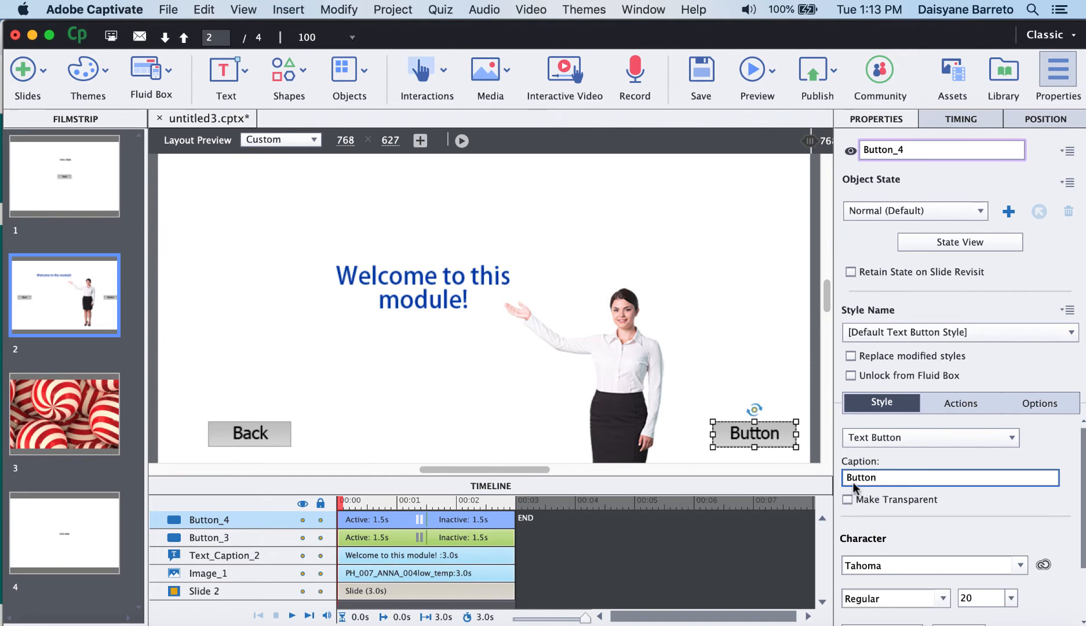
{"action": "left_click_drag", "start_coordinate": [878, 479], "coordinate": [842, 480]}
{"action": "type", "text": "G"}
{"action": "key", "text": "BackSpace"}
{"action": "type", "text": "Forward"}
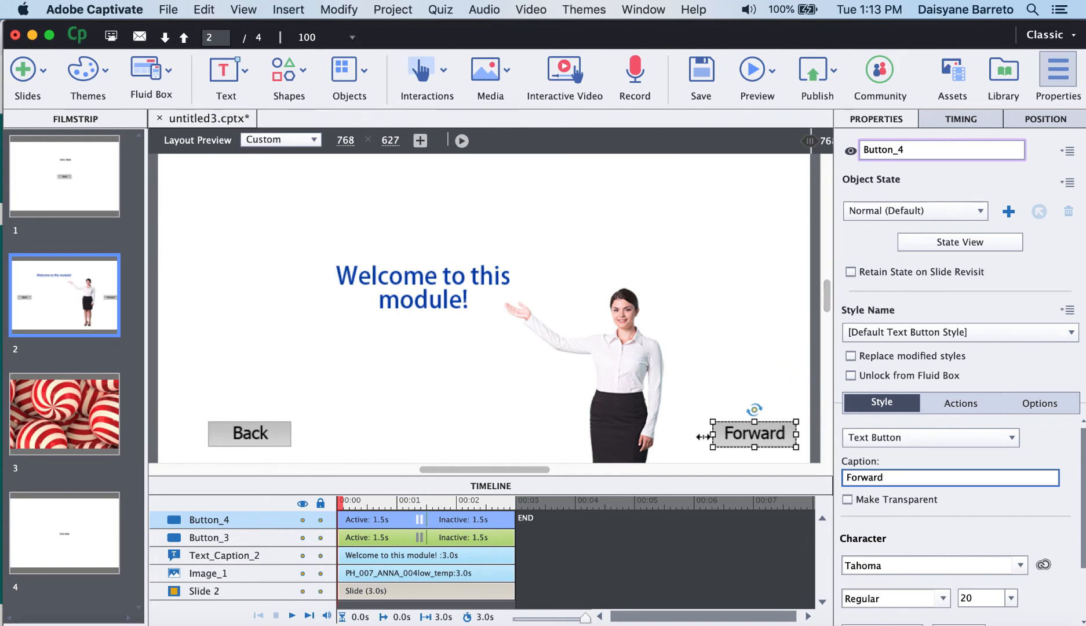
Set the Back button's On Success action to Go to the slide last visited.
{"action": "left_click", "coordinate": [974, 405]}
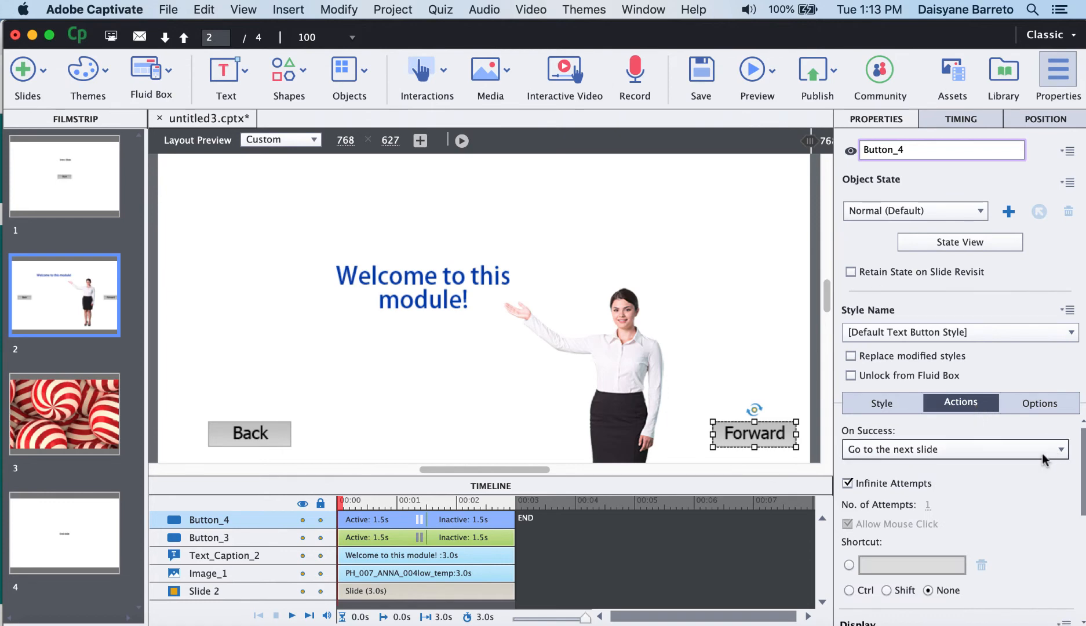
{"action": "left_click", "coordinate": [275, 429]}
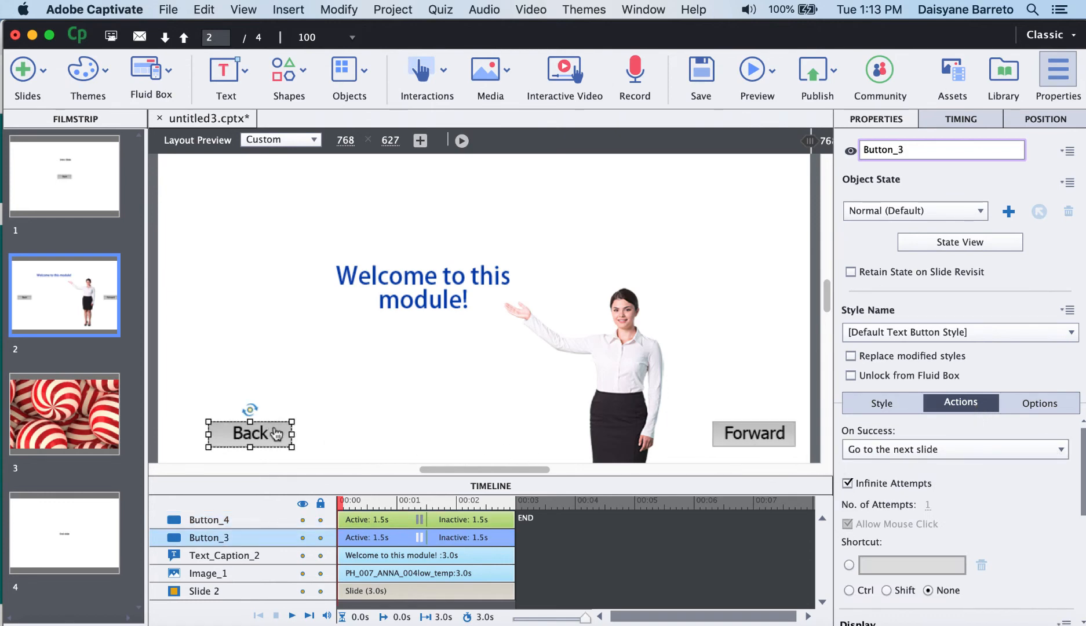
{"action": "left_click", "coordinate": [1059, 450]}
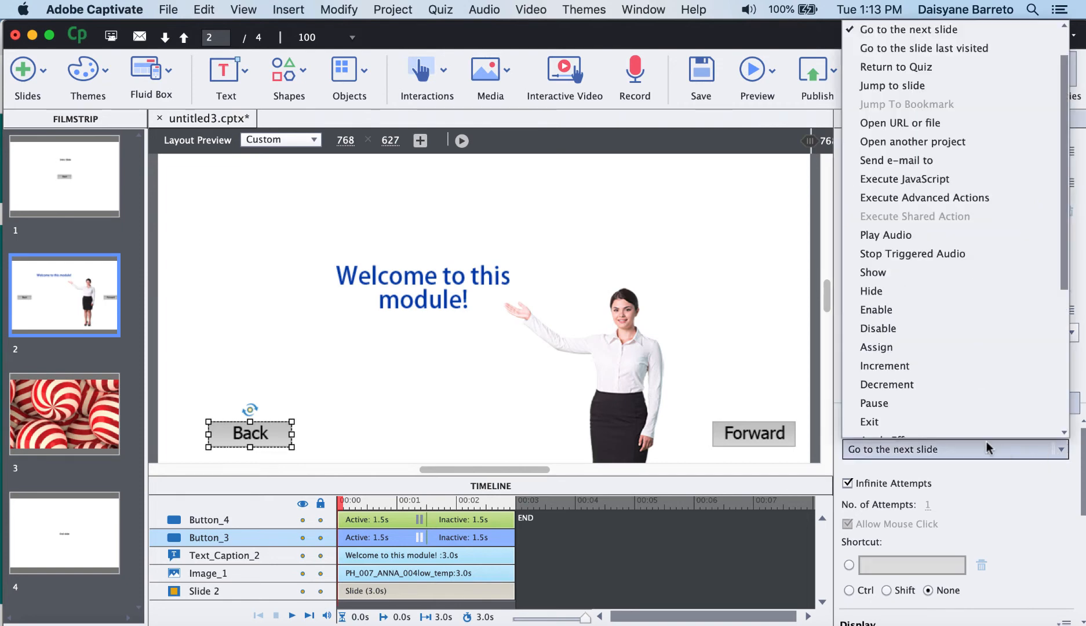
{"action": "left_click", "coordinate": [917, 48]}
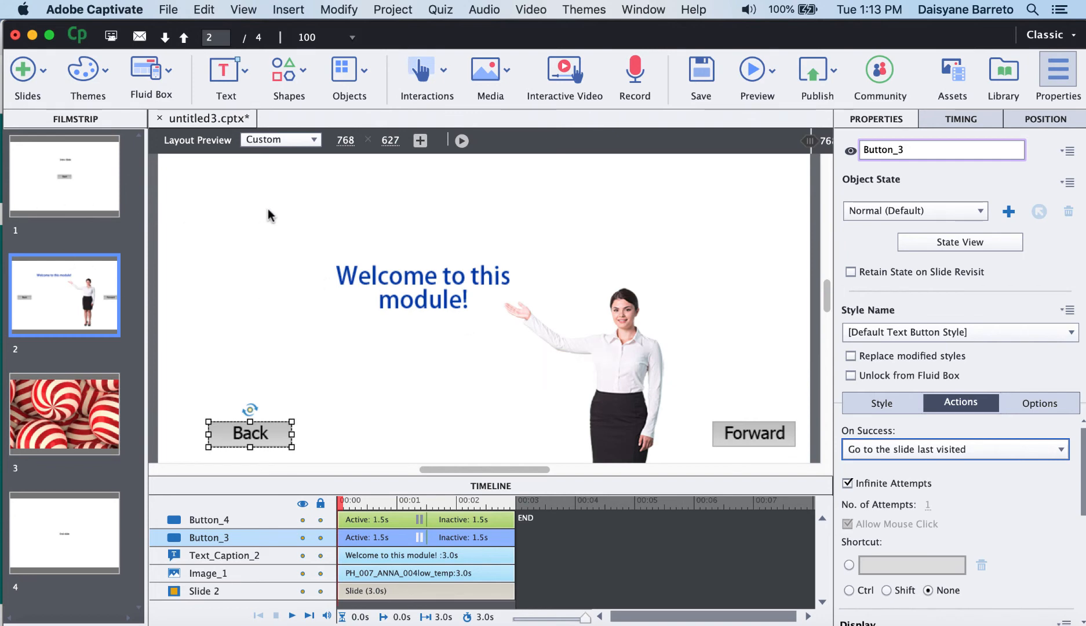
Preview the whole project in the browser, start playback, and test the Start and Forward buttons.
{"action": "left_click", "coordinate": [773, 72]}
{"action": "left_click", "coordinate": [780, 151]}
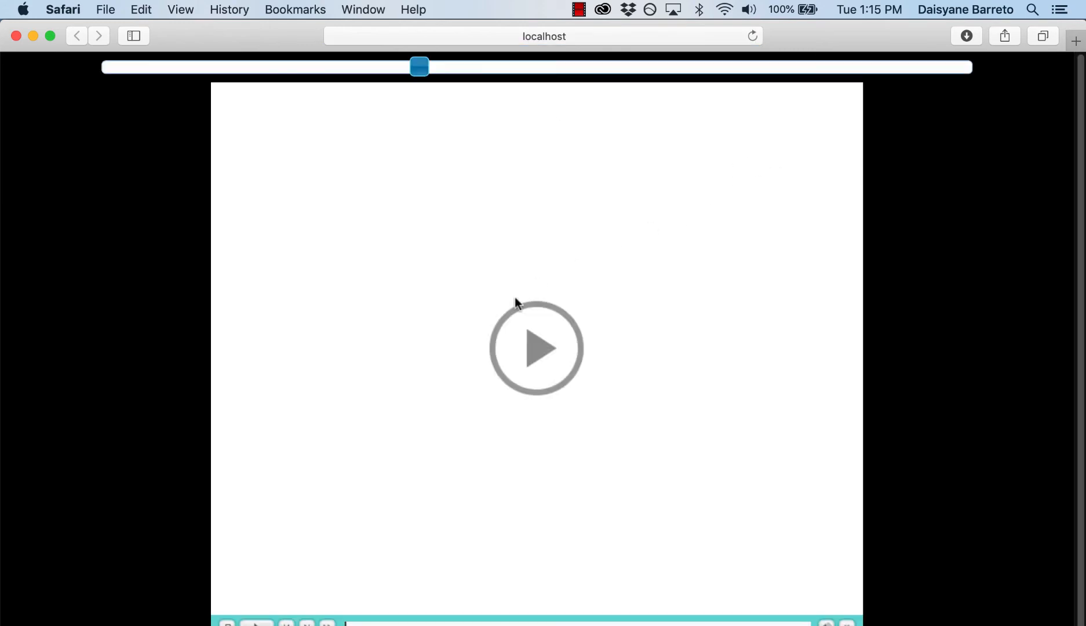
{"action": "left_click", "coordinate": [544, 346]}
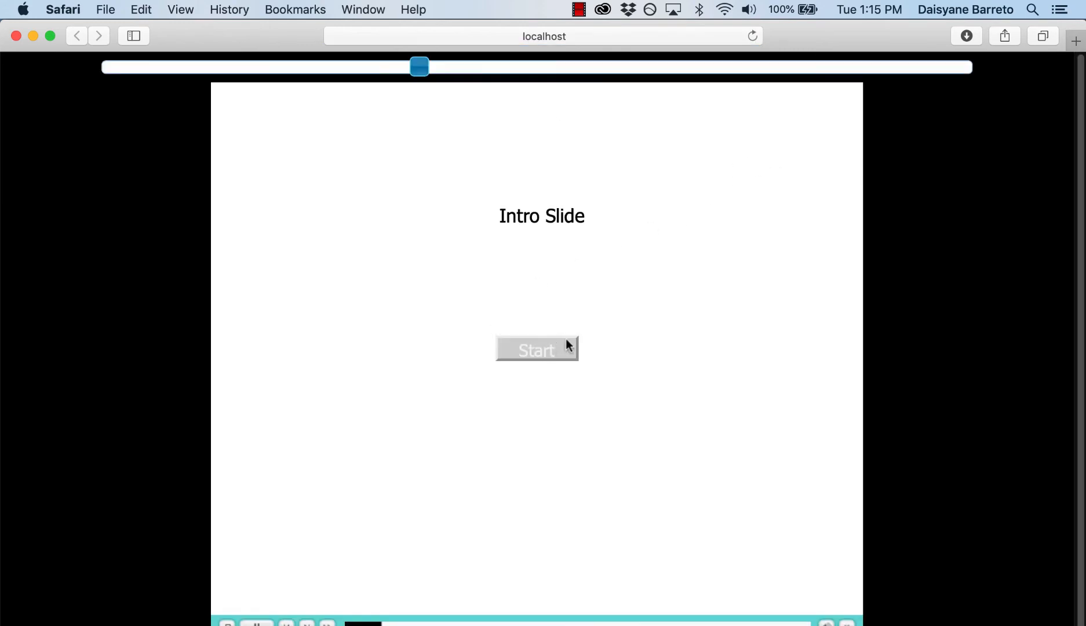
{"action": "left_click", "coordinate": [529, 351]}
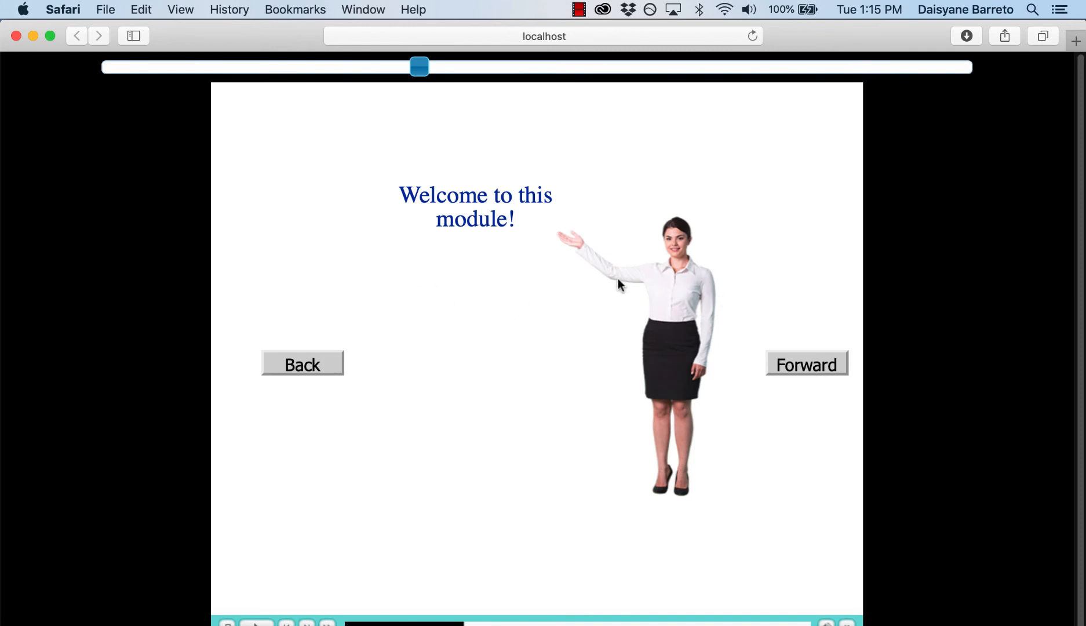
{"action": "left_click", "coordinate": [804, 367]}
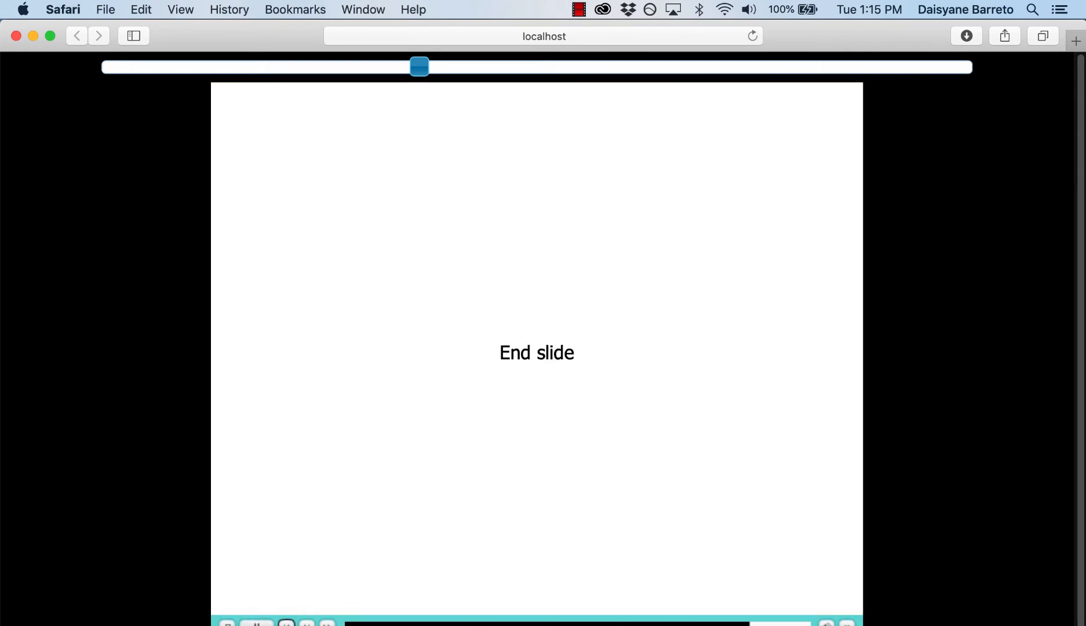
Return to the welcome slide and test the Back button, repeating the check once more.
{"action": "left_click", "coordinate": [286, 623]}
{"action": "left_click", "coordinate": [287, 623]}
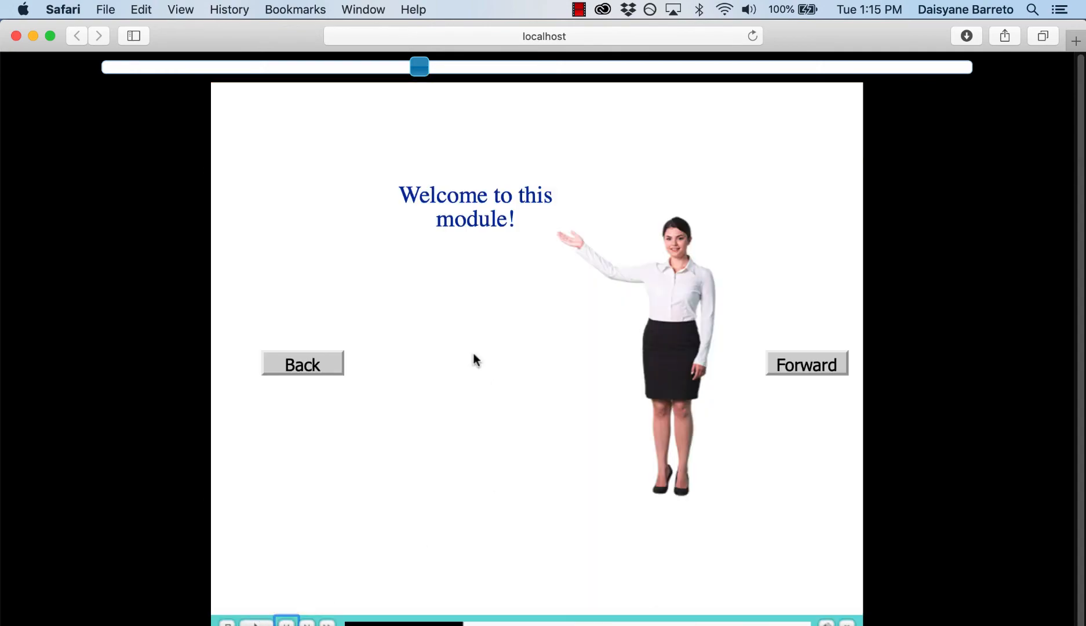
{"action": "left_click", "coordinate": [319, 364]}
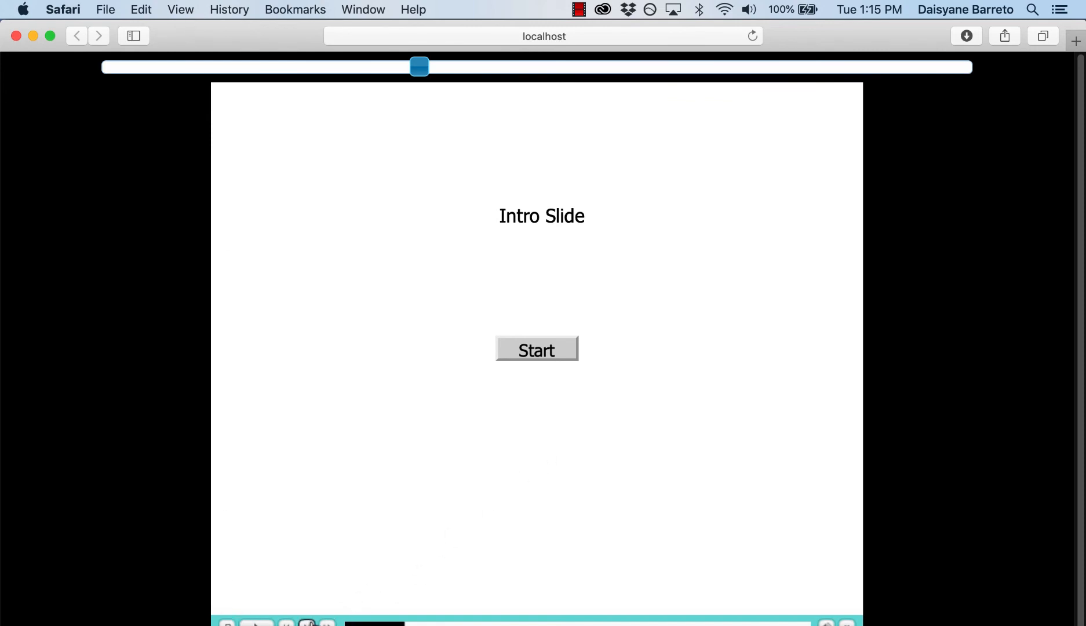
{"action": "left_click", "coordinate": [307, 622]}
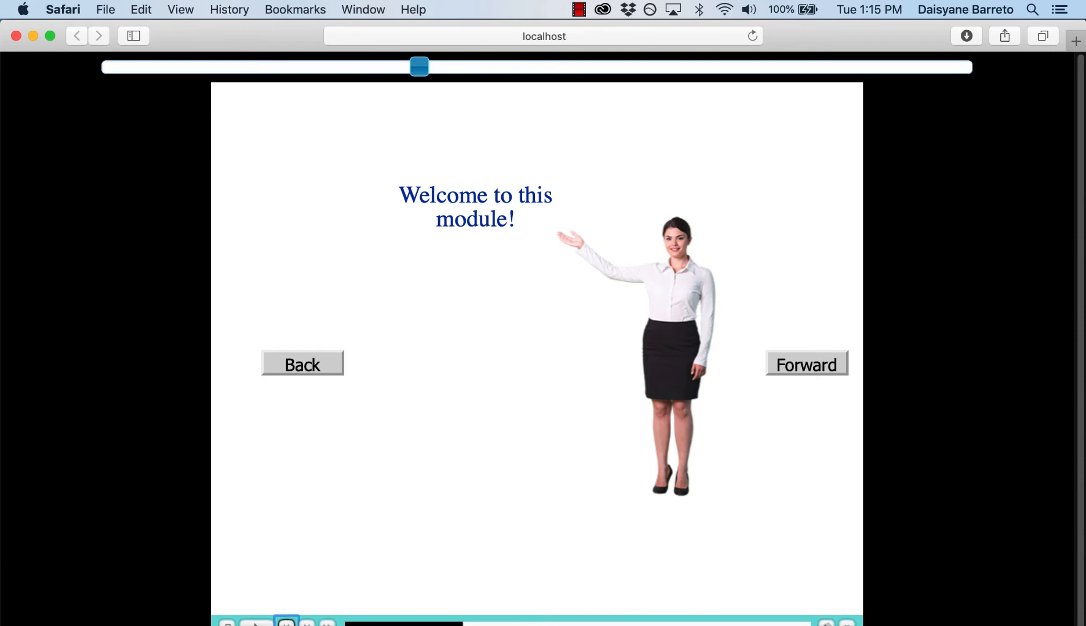
{"action": "left_click", "coordinate": [314, 367]}
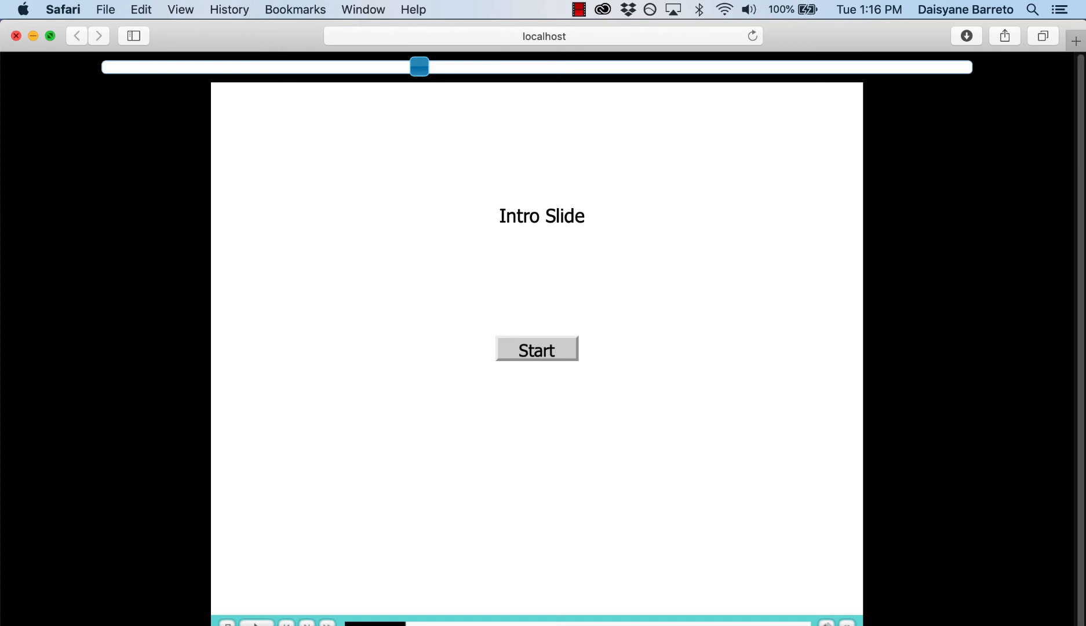
Close the preview and inspect the On Success actions of the Forward and Back buttons on slide 2.
{"action": "left_click", "coordinate": [33, 36]}
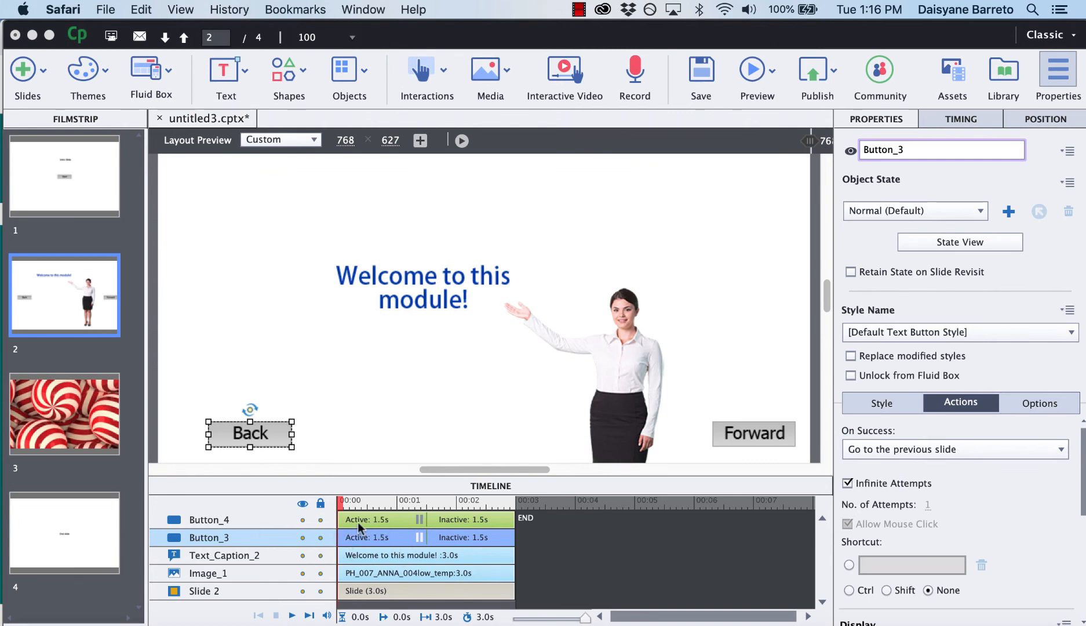
{"action": "left_click", "coordinate": [464, 519]}
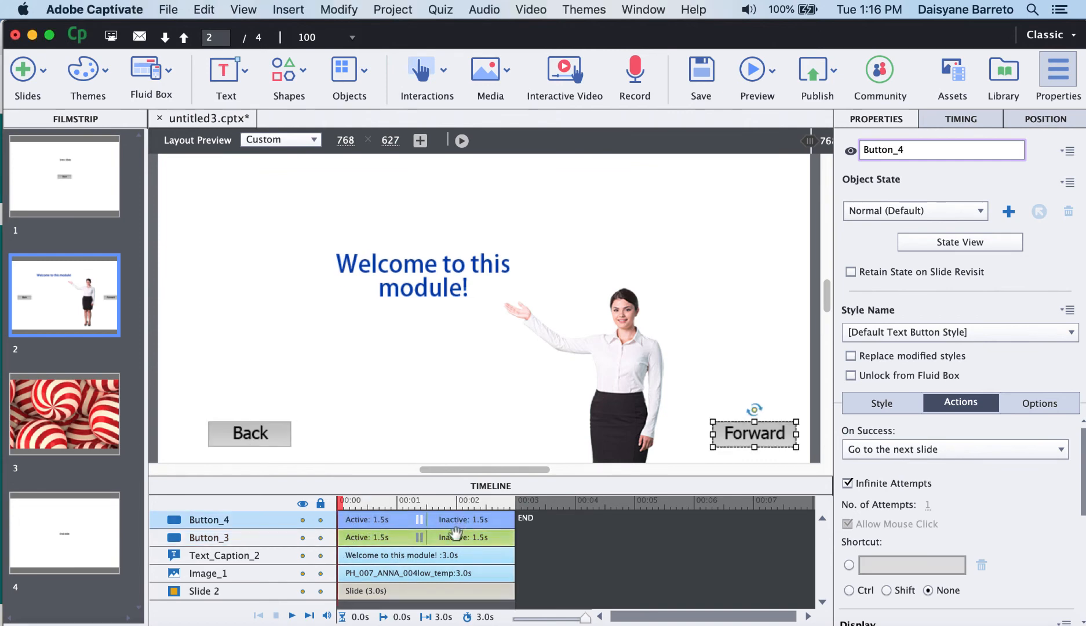
{"action": "left_click", "coordinate": [429, 537]}
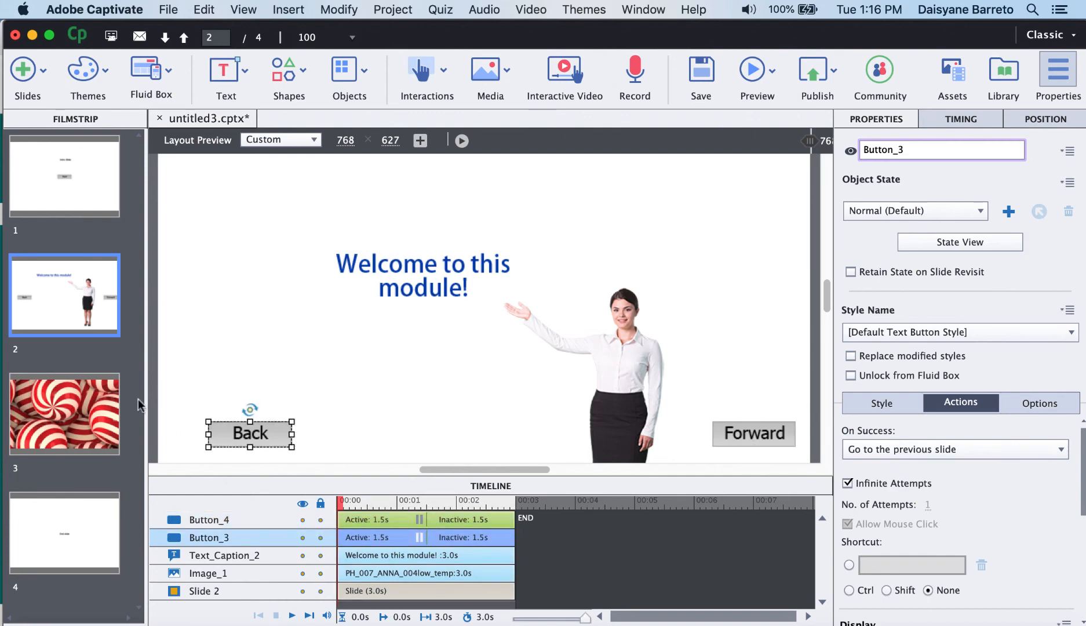
On slide 1, extend the Start button and slide duration to 6 s with the button pausing at 5.5 s.
{"action": "left_click", "coordinate": [86, 200]}
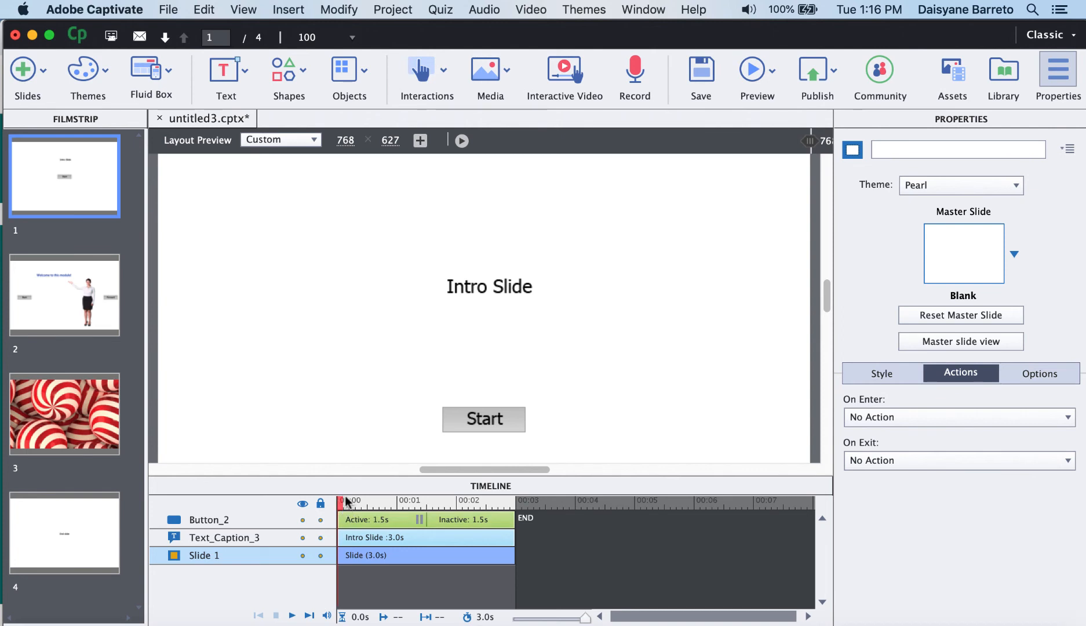
{"action": "left_click_drag", "start_coordinate": [344, 499], "coordinate": [426, 504]}
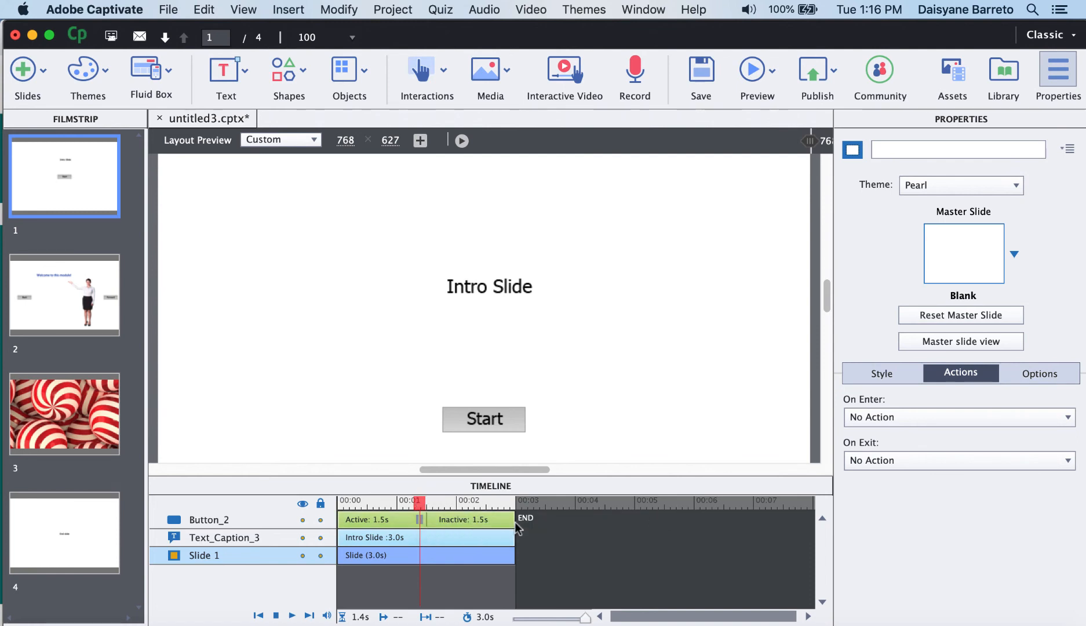
{"action": "left_click_drag", "start_coordinate": [514, 520], "coordinate": [688, 527]}
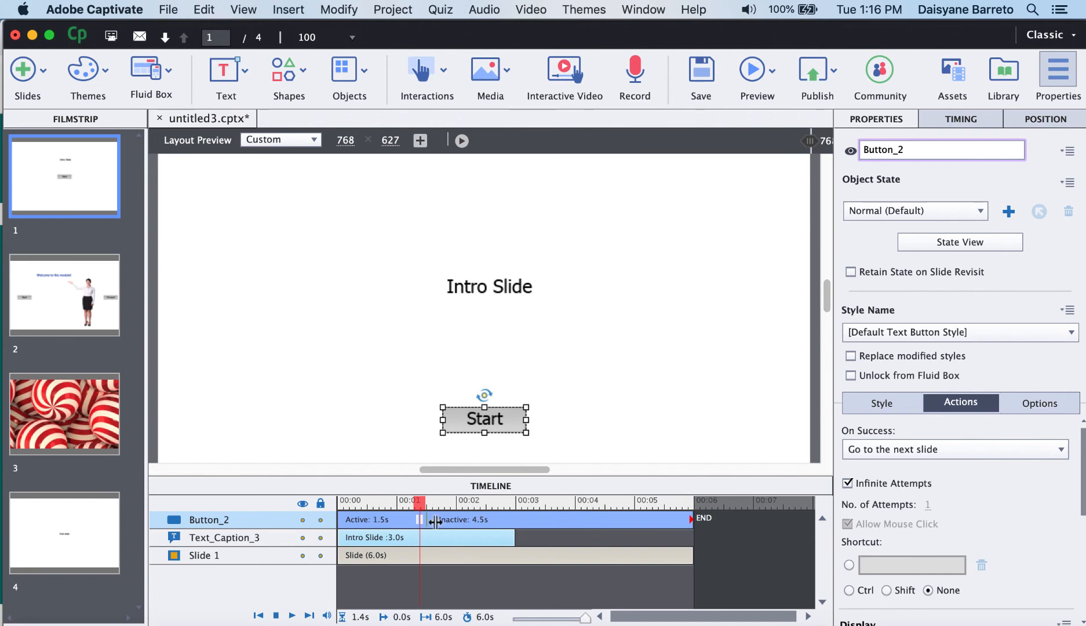
{"action": "left_click_drag", "start_coordinate": [427, 521], "coordinate": [668, 520]}
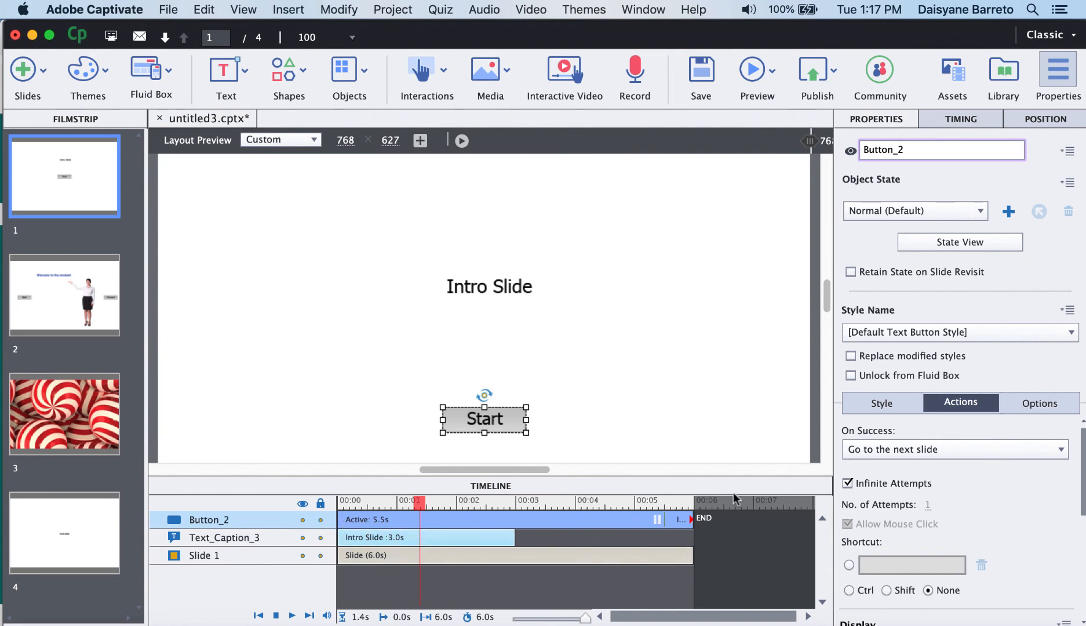
{"action": "left_click", "coordinate": [962, 119]}
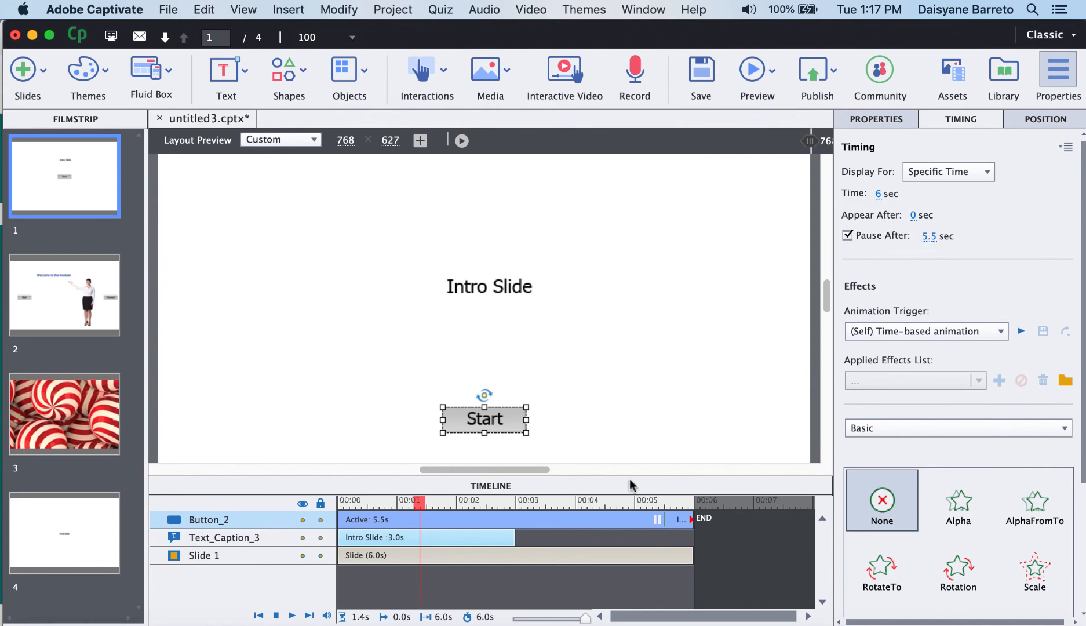
Preview the project again, test the Start button, and close the preview.
{"action": "left_click", "coordinate": [775, 74]}
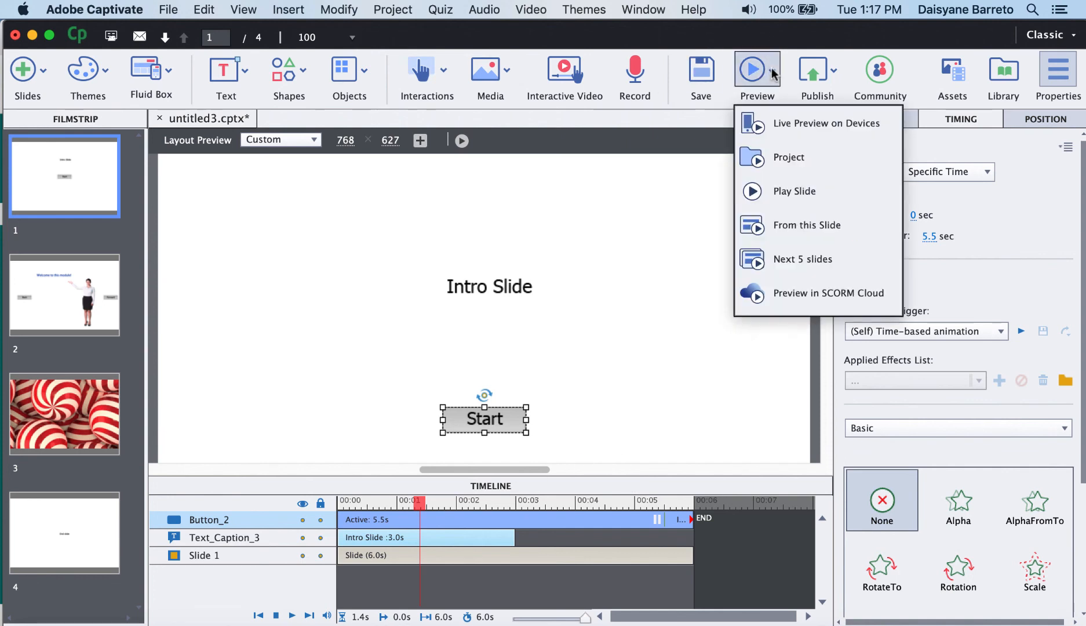
{"action": "left_click", "coordinate": [770, 149]}
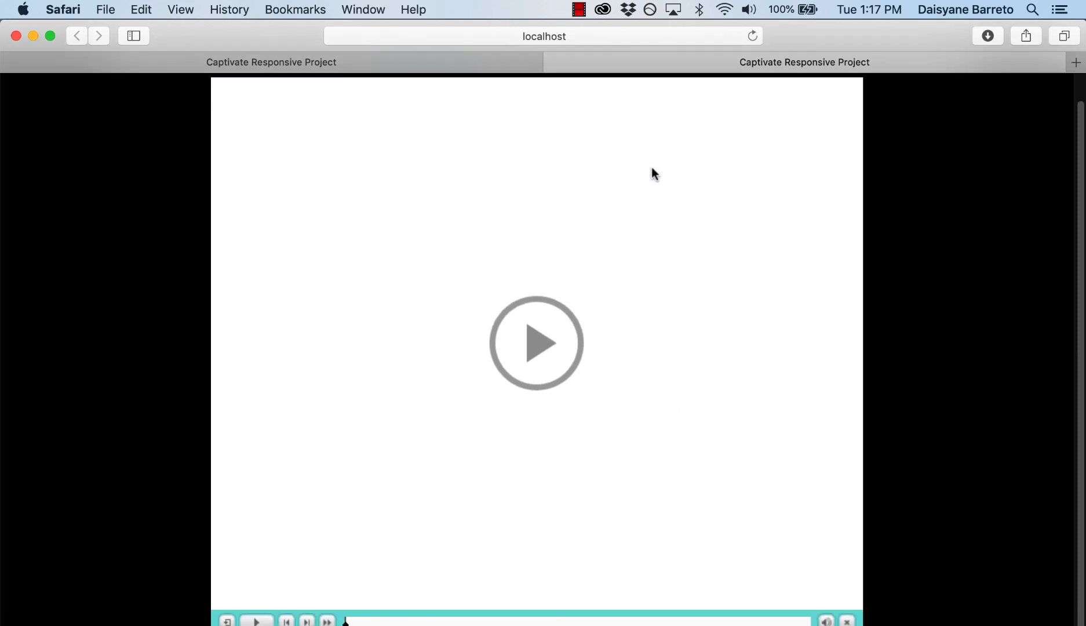
{"action": "left_click", "coordinate": [537, 341]}
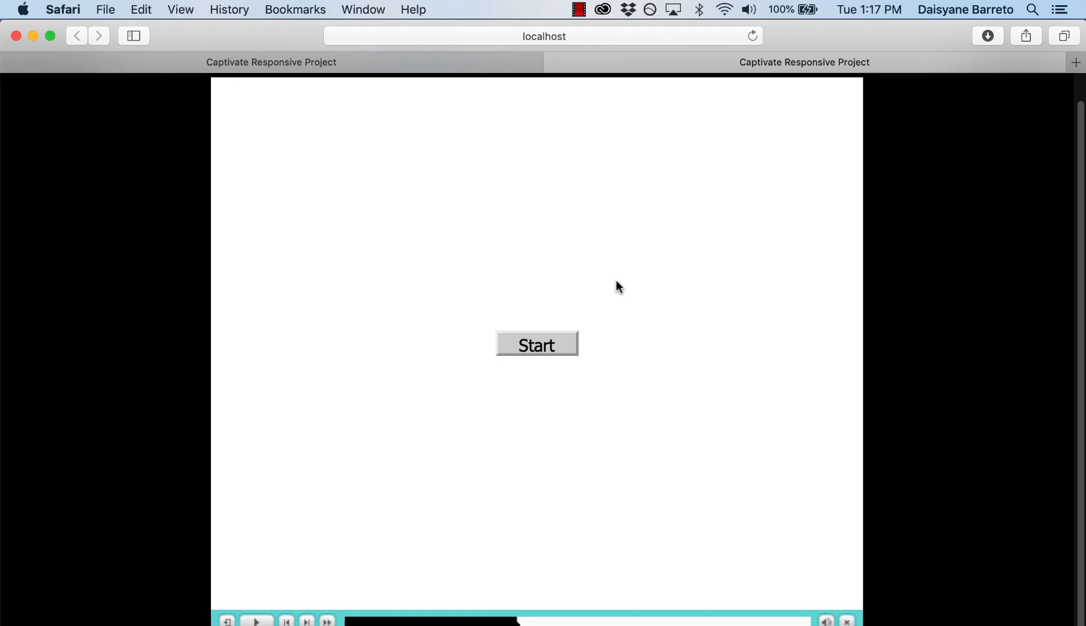
{"action": "left_click", "coordinate": [536, 343]}
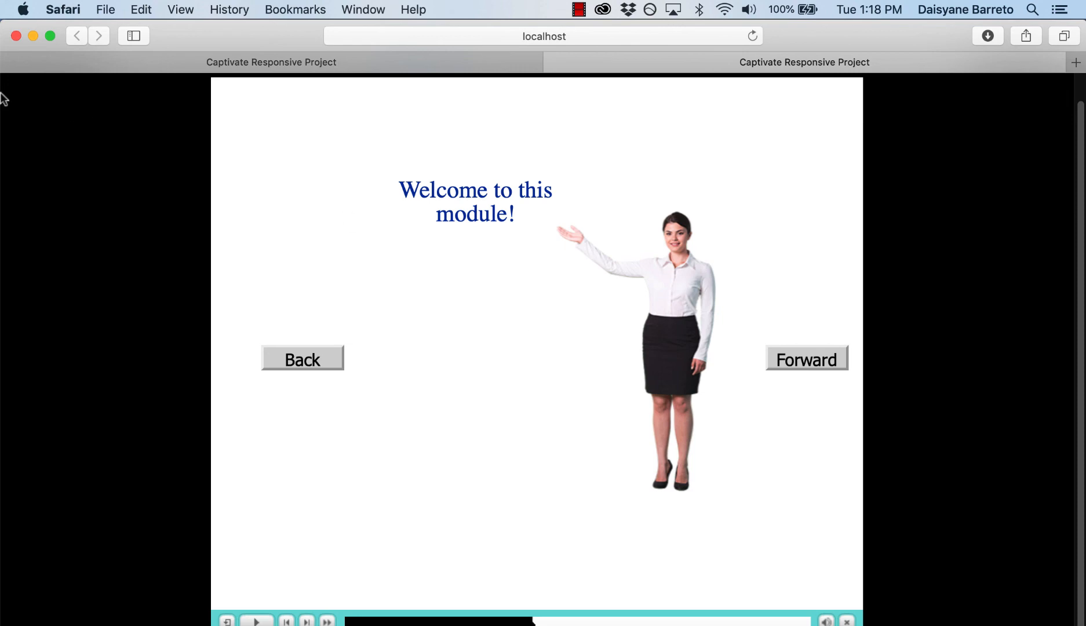
{"action": "left_click", "coordinate": [34, 36]}
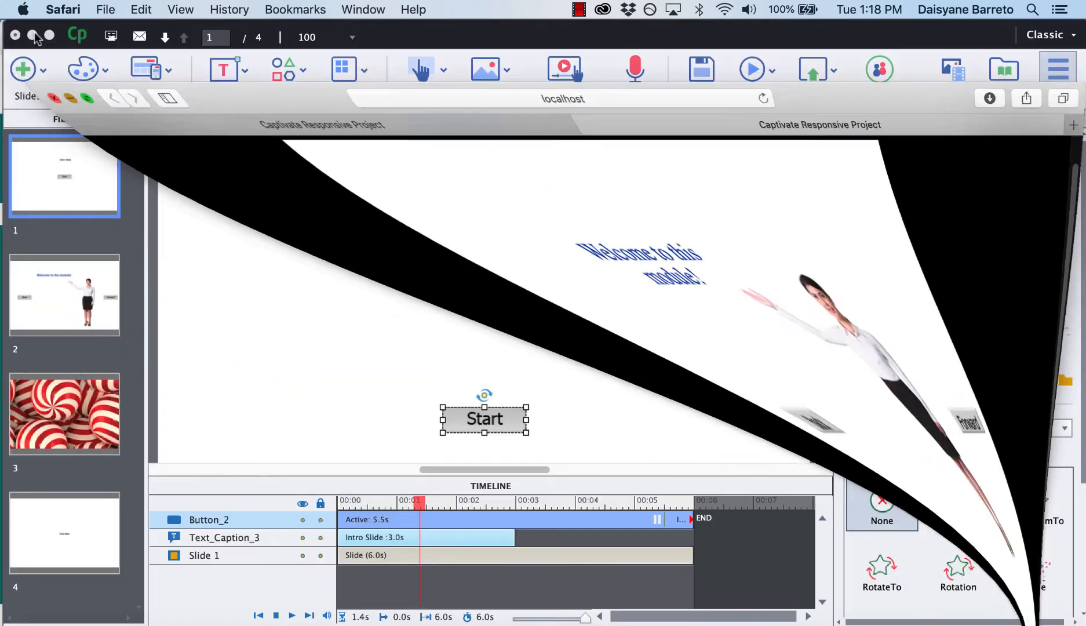